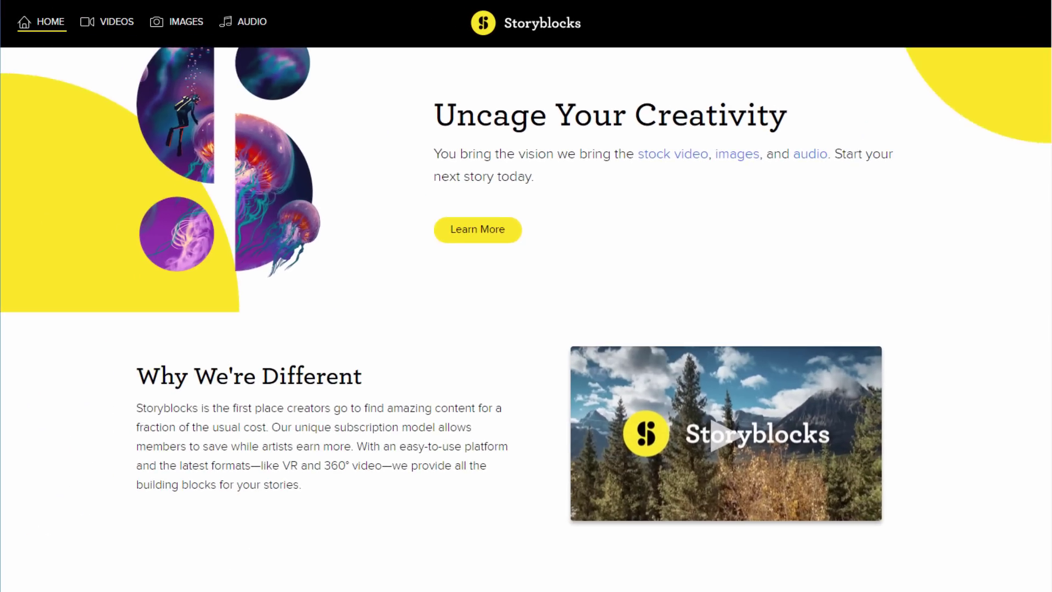
Step: Search Storyblocks photos for 'man muscles'
{"action": "scroll", "coordinate": [526, 296], "scroll_direction": "down", "scroll_amount": 2}
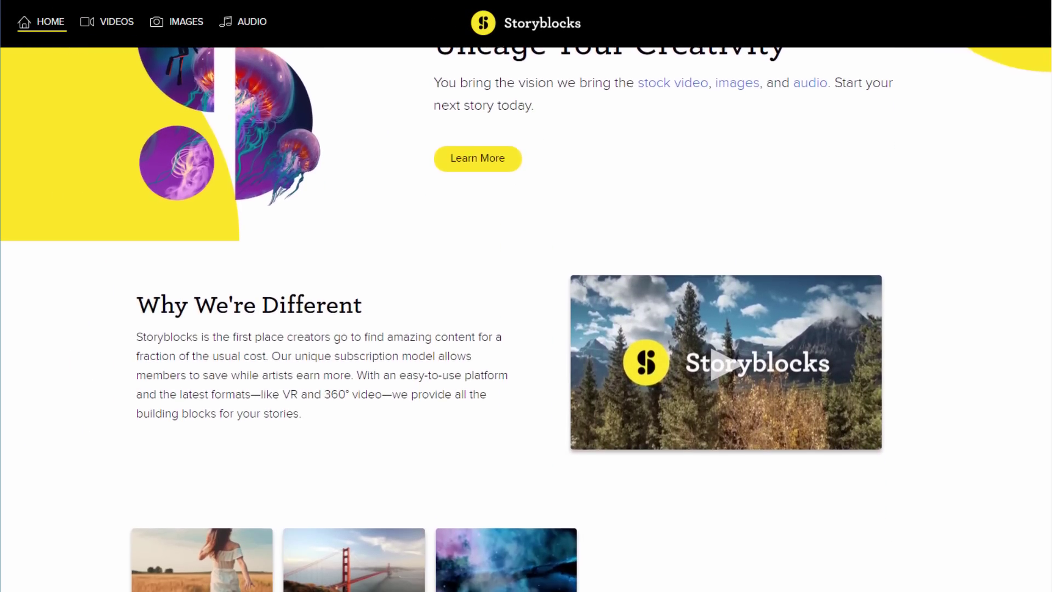
{"action": "scroll", "coordinate": [601, 340], "scroll_direction": "down", "scroll_amount": 2}
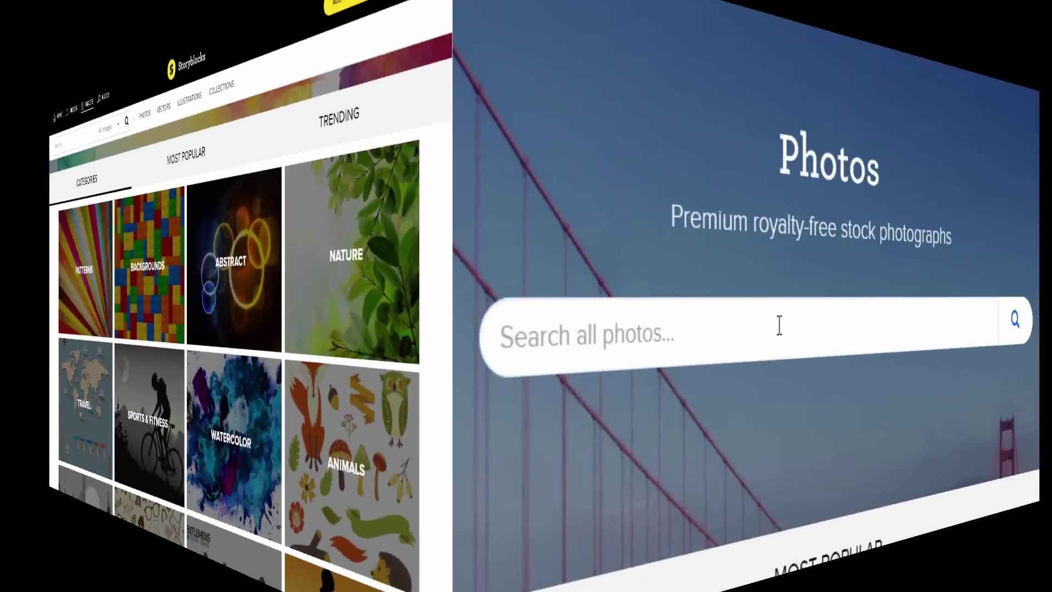
{"action": "type", "text": "man muscles"}
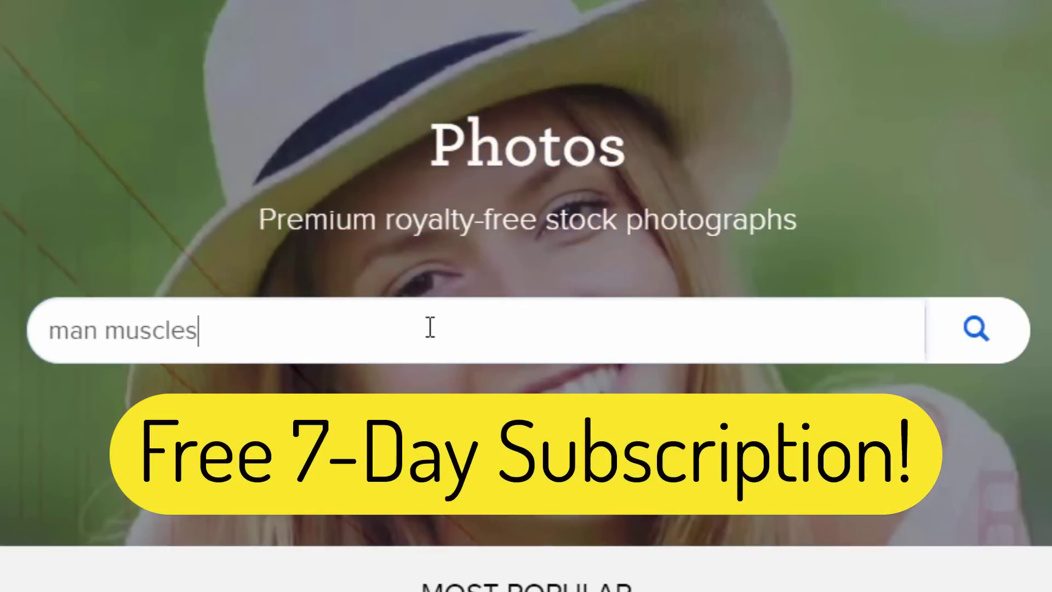
{"action": "key", "text": "Return"}
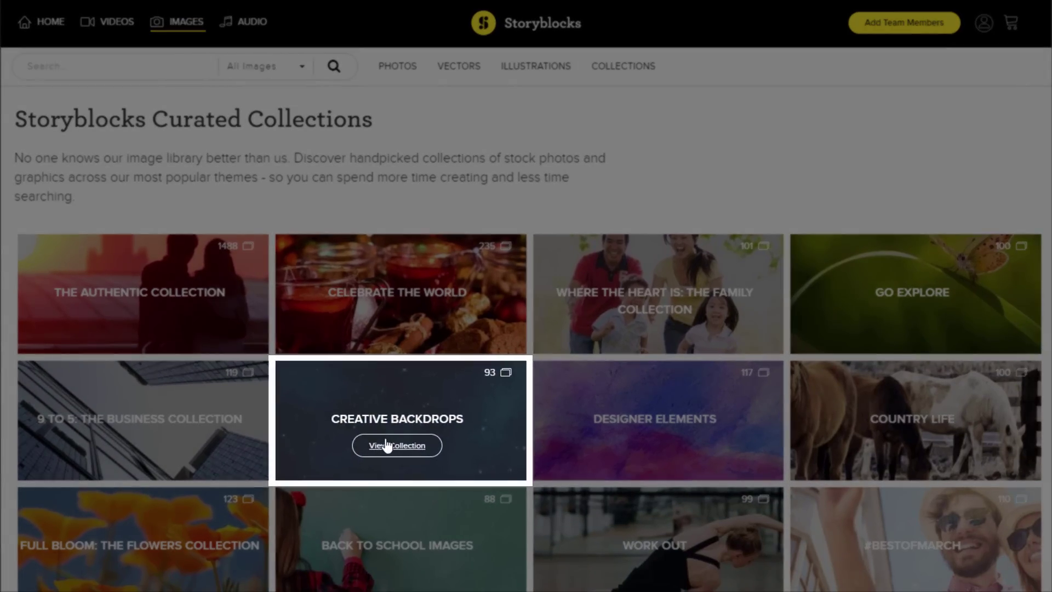
Step: Open the Creative Backdrops collection and browse its background images
{"action": "left_click", "coordinate": [387, 445]}
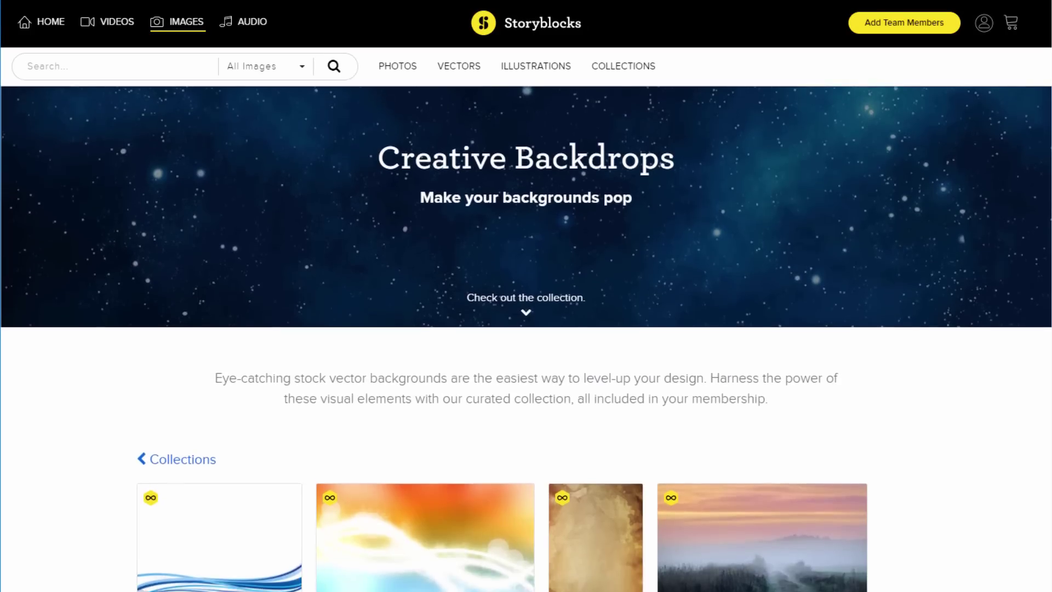
{"action": "scroll", "coordinate": [526, 328], "scroll_direction": "down", "scroll_amount": 2}
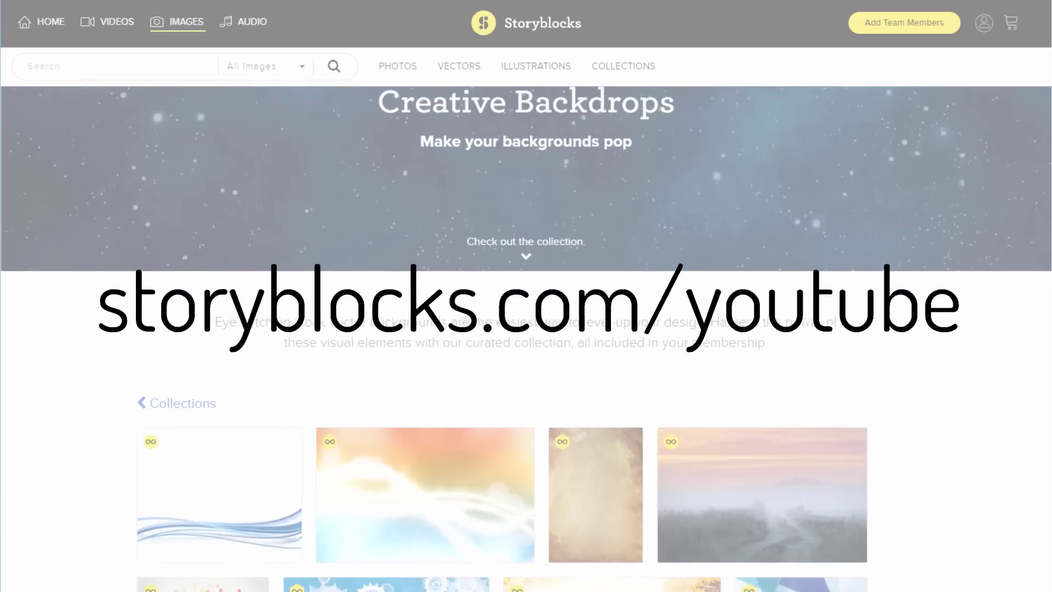
{"action": "scroll", "coordinate": [526, 329], "scroll_direction": "down", "scroll_amount": 2}
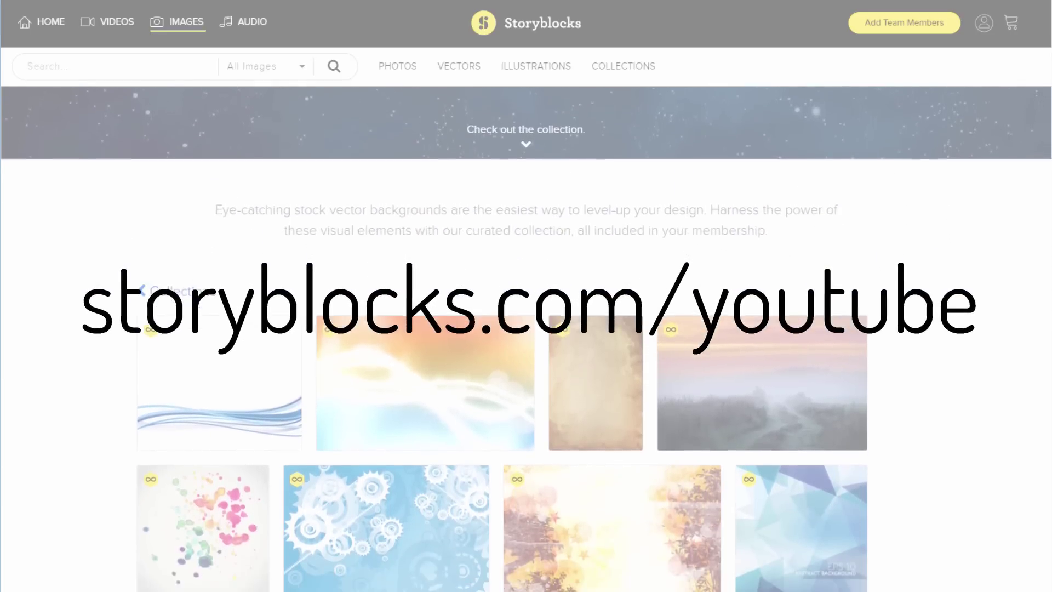
{"action": "scroll", "coordinate": [526, 329], "scroll_direction": "down", "scroll_amount": 1}
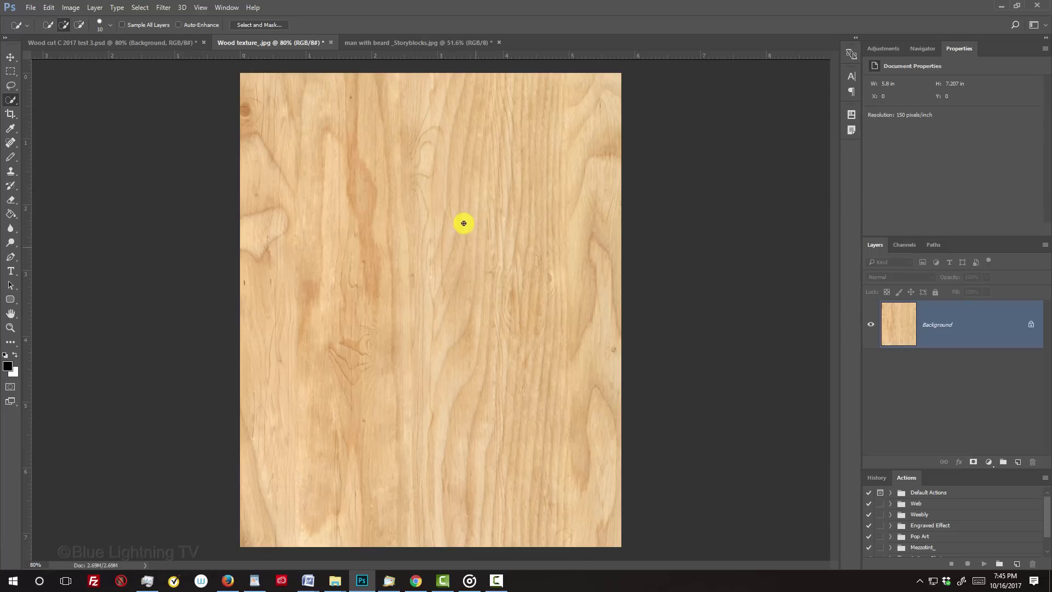
Step: Switch to the 'man with beard _Storyblocks.jpg' document
{"action": "left_click", "coordinate": [408, 39]}
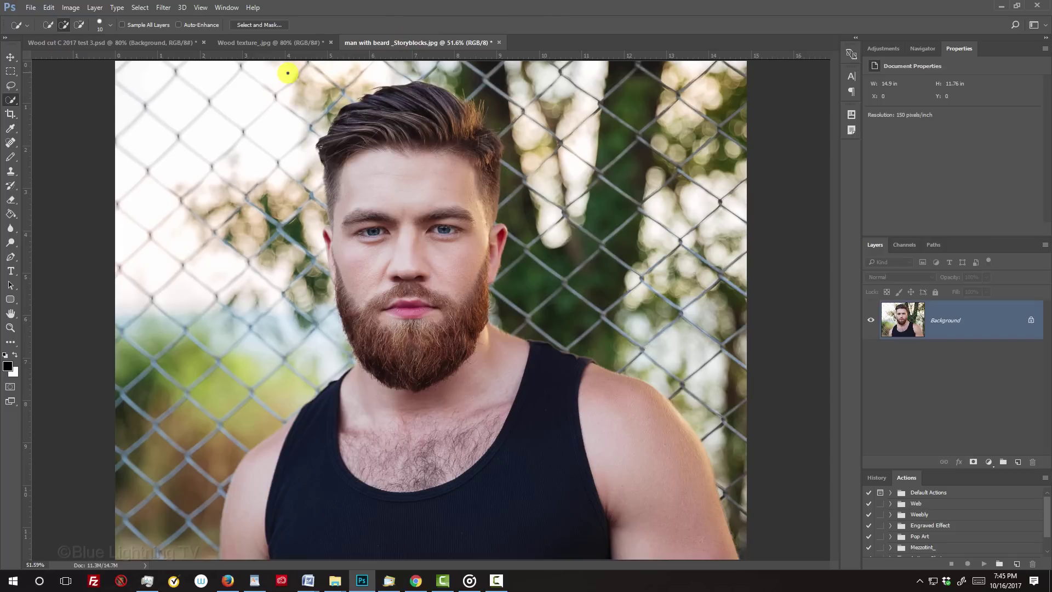
Step: Zoom in on the head and Quick Select the man's hair, face and beard
{"action": "key", "text": "z"}
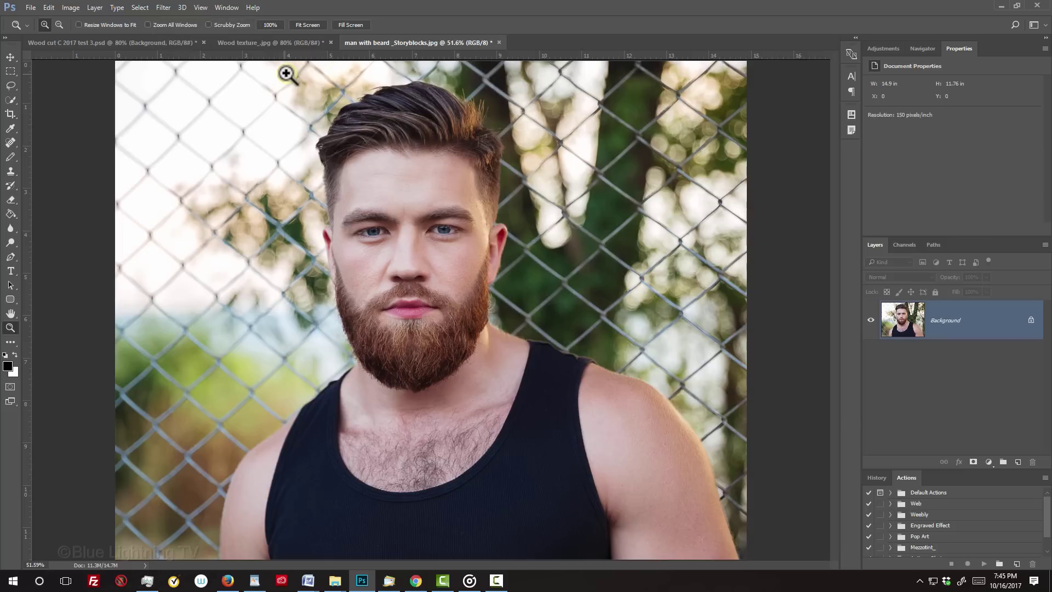
{"action": "left_click_drag", "start_coordinate": [285, 74], "coordinate": [573, 409]}
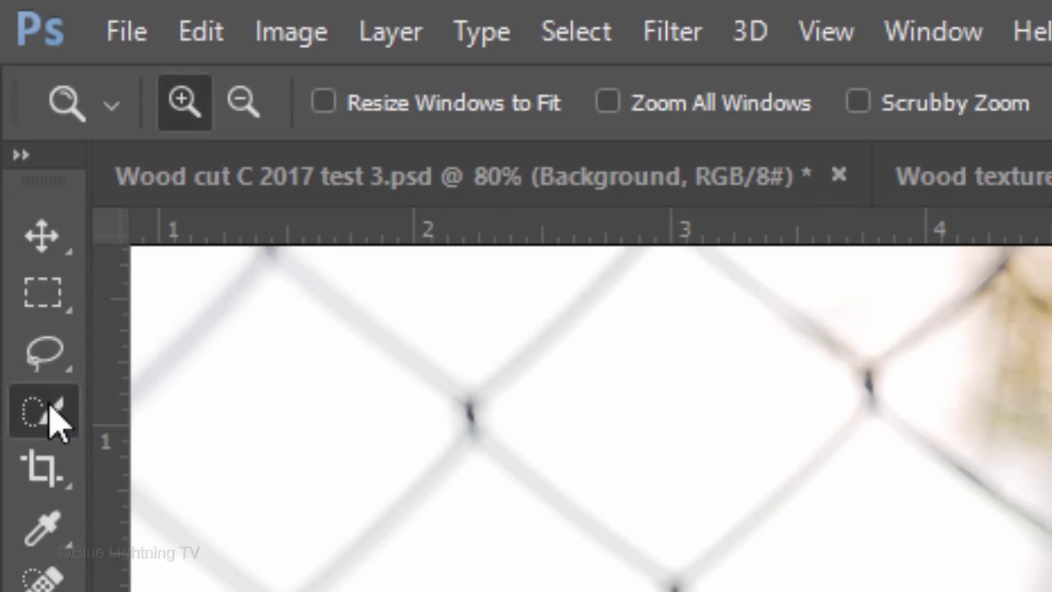
{"action": "left_click_drag", "start_coordinate": [12, 101], "coordinate": [60, 102]}
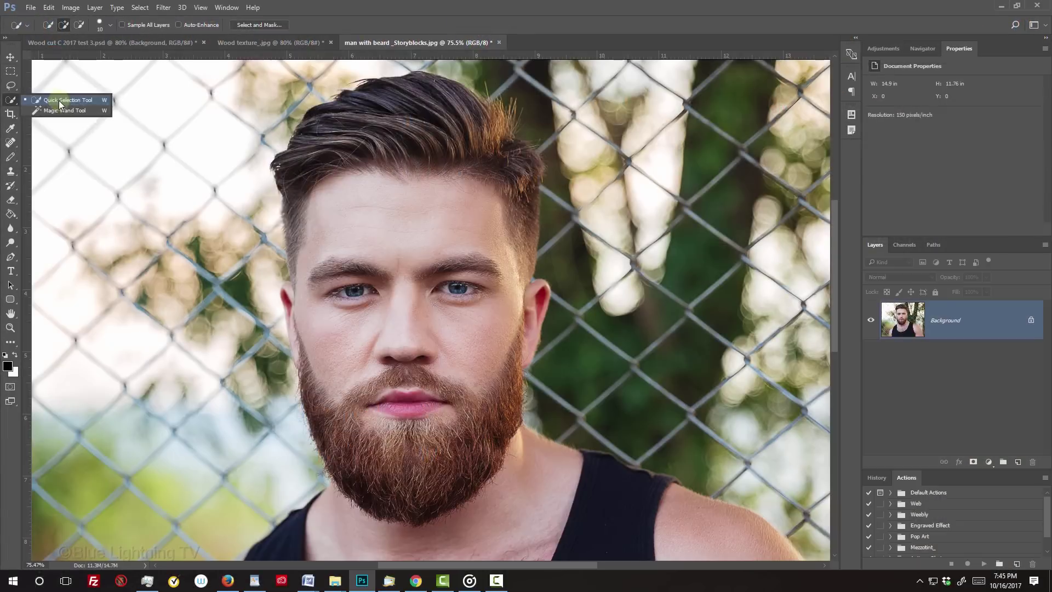
{"action": "left_click", "coordinate": [58, 100]}
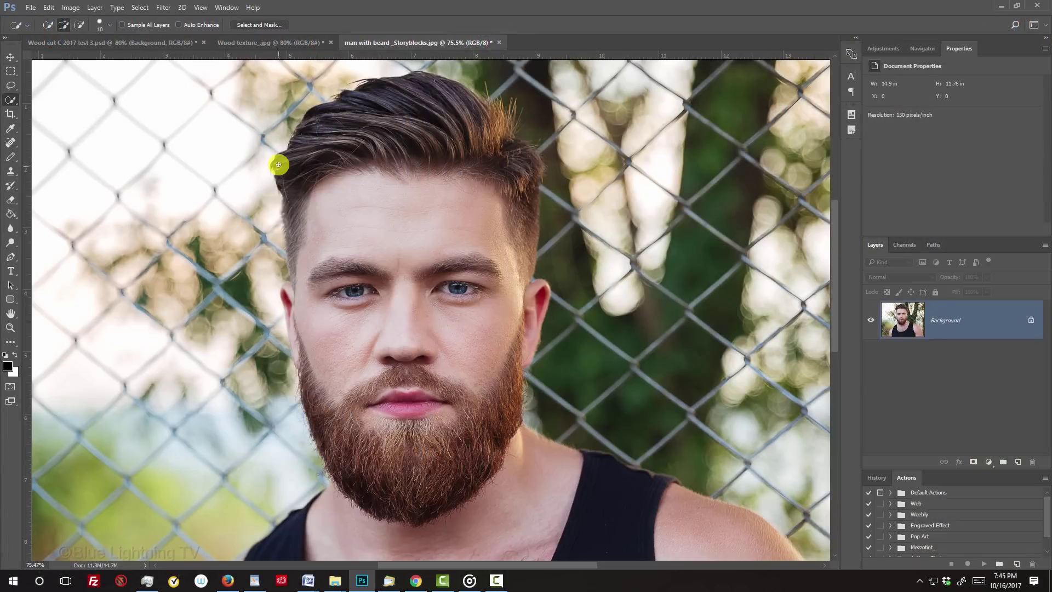
{"action": "mouse_move", "coordinate": [278, 165]}
{"action": "left_mouse_down"}
{"action": "mouse_move", "coordinate": [369, 97]}
{"action": "mouse_move", "coordinate": [423, 84]}
{"action": "mouse_move", "coordinate": [473, 144]}
{"action": "mouse_move", "coordinate": [498, 113]}
{"action": "mouse_move", "coordinate": [521, 167]}
{"action": "mouse_move", "coordinate": [531, 157]}
{"action": "mouse_move", "coordinate": [521, 288]}
{"action": "mouse_move", "coordinate": [537, 310]}
{"action": "mouse_move", "coordinate": [477, 456]}
{"action": "mouse_move", "coordinate": [378, 504]}
{"action": "mouse_move", "coordinate": [321, 378]}
{"action": "left_mouse_up"}
Step: Subtract the fence around the hair, check it in Quick Mask, and copy to Layer 1
{"action": "key", "text": "alt"}
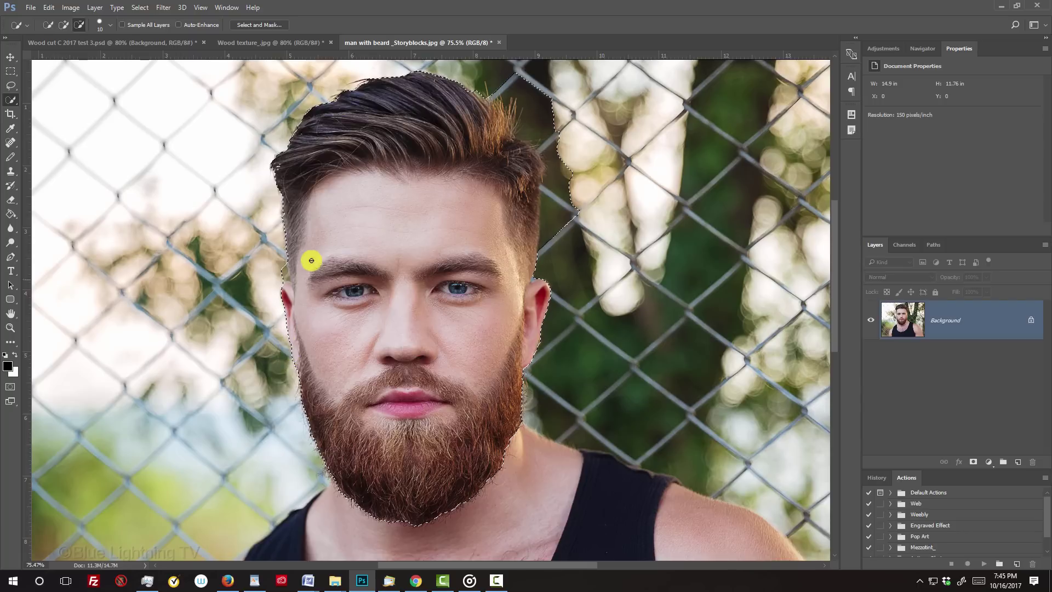
{"action": "mouse_move", "coordinate": [462, 98]}
{"action": "left_mouse_down"}
{"action": "mouse_move", "coordinate": [490, 82]}
{"action": "mouse_move", "coordinate": [531, 84]}
{"action": "mouse_move", "coordinate": [555, 150]}
{"action": "mouse_move", "coordinate": [560, 235]}
{"action": "left_mouse_up"}
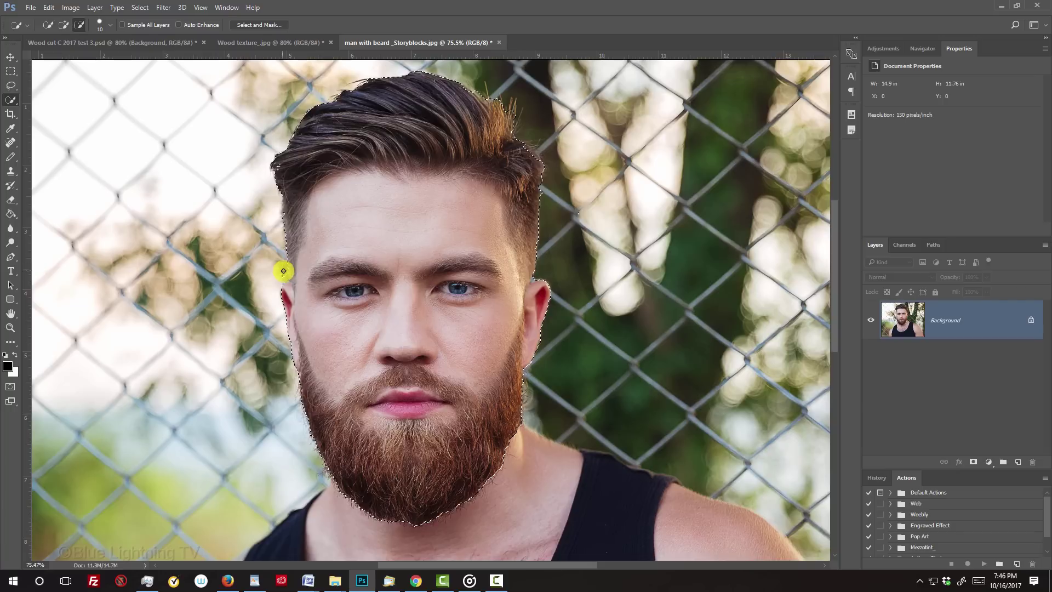
{"action": "key", "text": "q"}
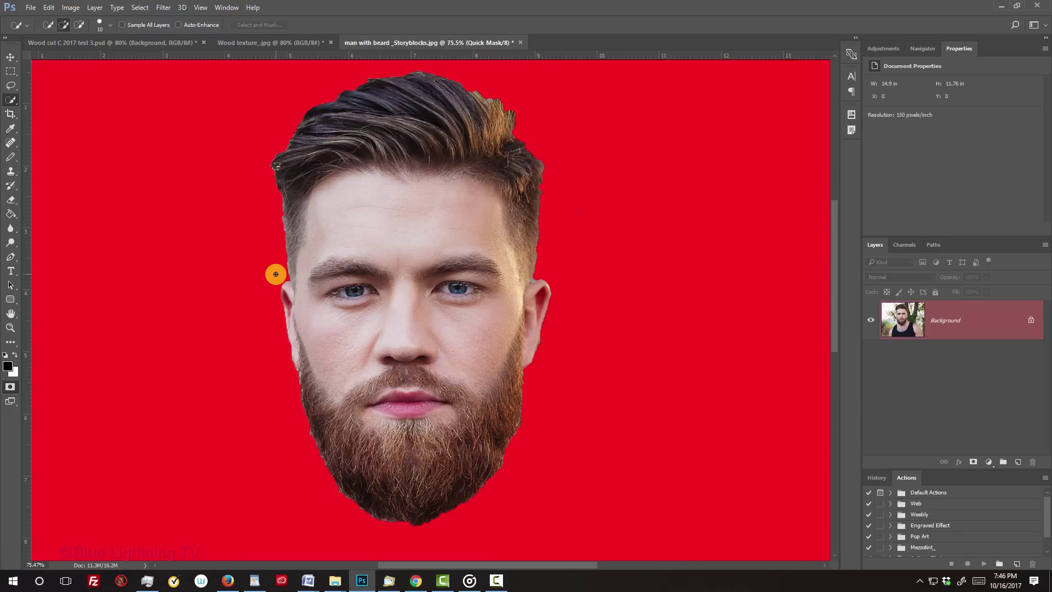
{"action": "key", "text": "q"}
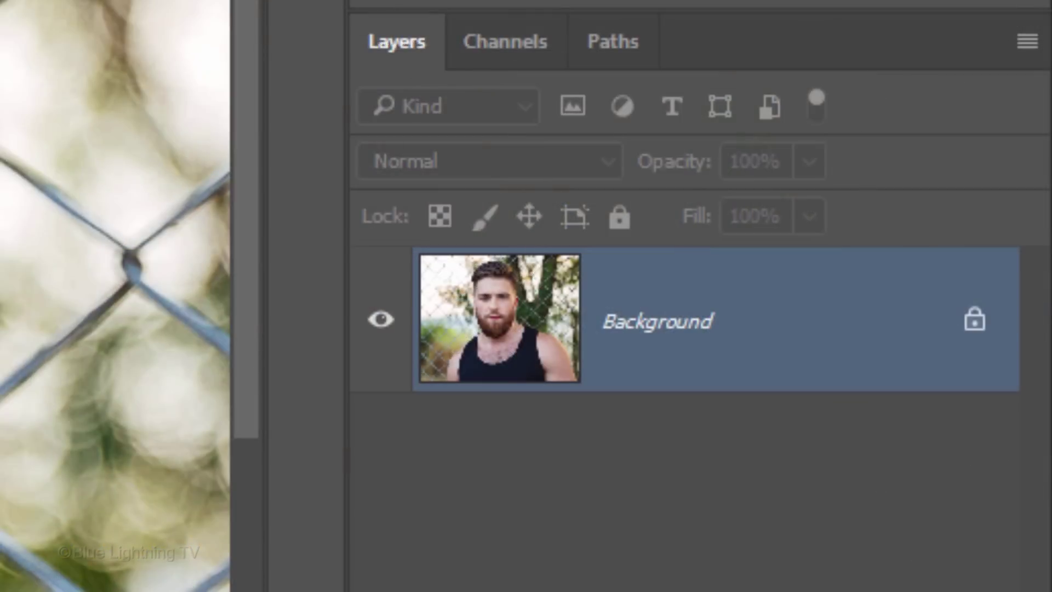
{"action": "key", "text": "ctrl+j"}
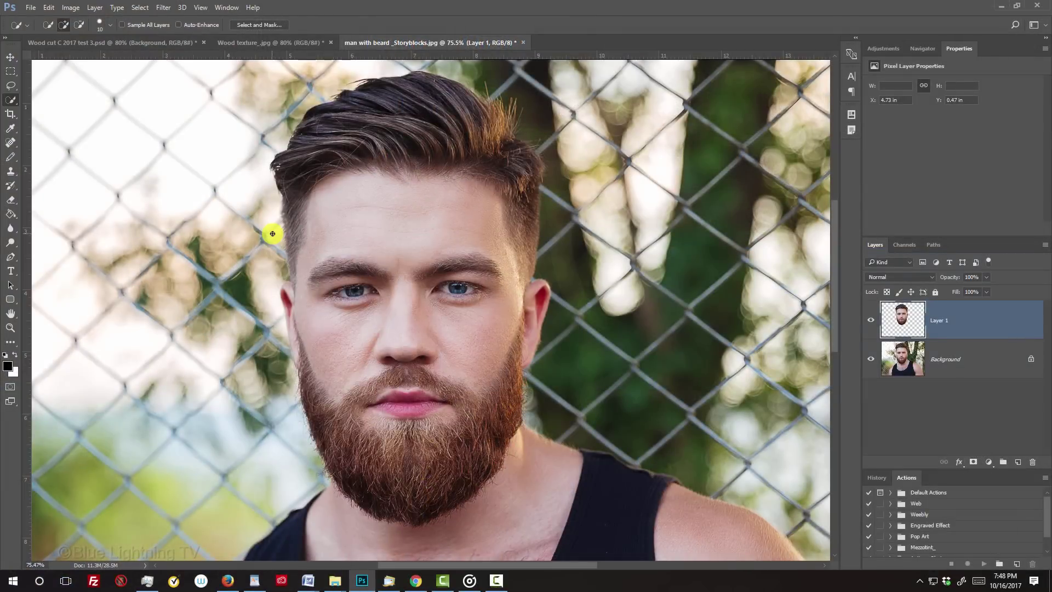
Step: Drag the cut-out head's Layer 1 onto the Wood texture.jpg canvas
{"action": "key", "text": "v"}
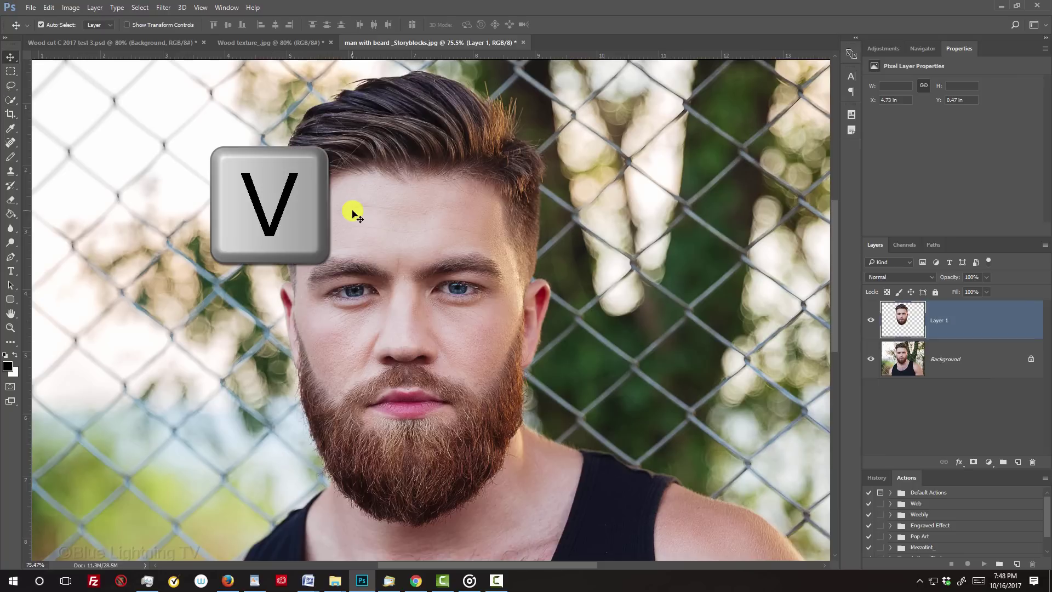
{"action": "left_click_drag", "start_coordinate": [353, 214], "coordinate": [273, 44]}
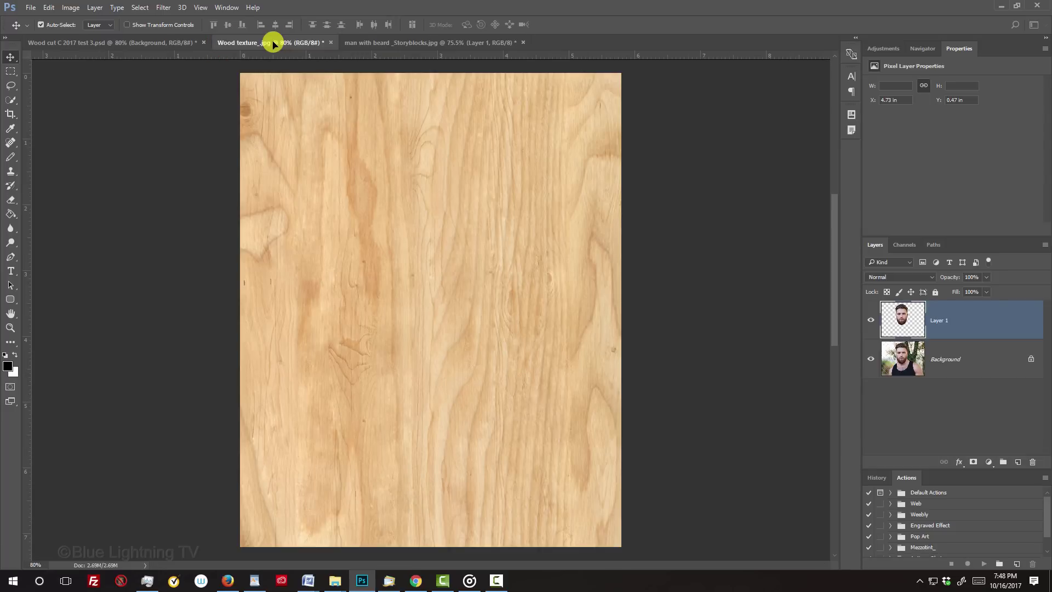
{"action": "left_click_drag", "start_coordinate": [273, 44], "coordinate": [375, 230]}
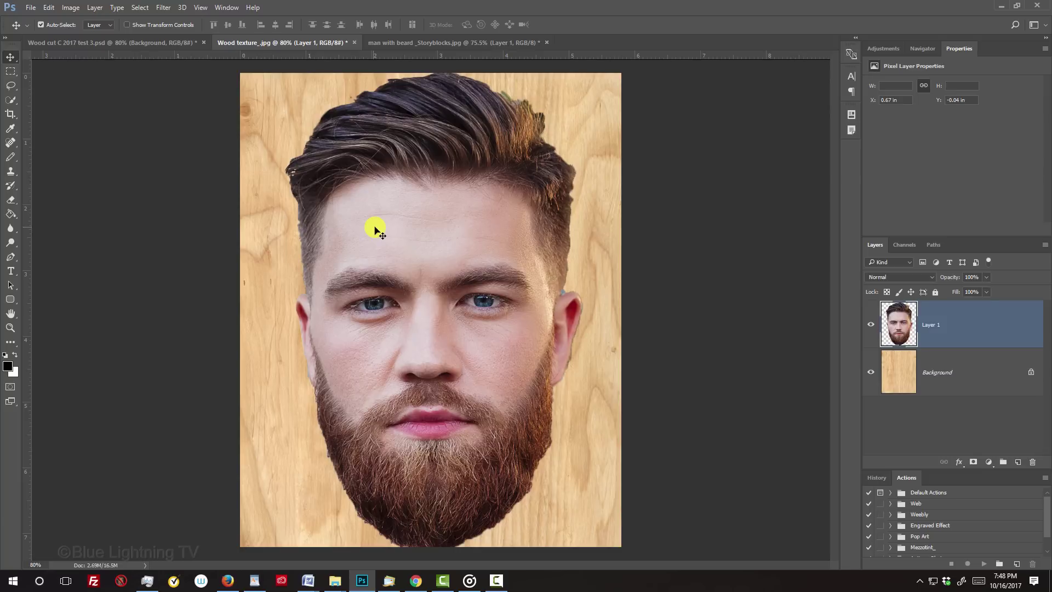
{"action": "key", "text": "ctrl+t"}
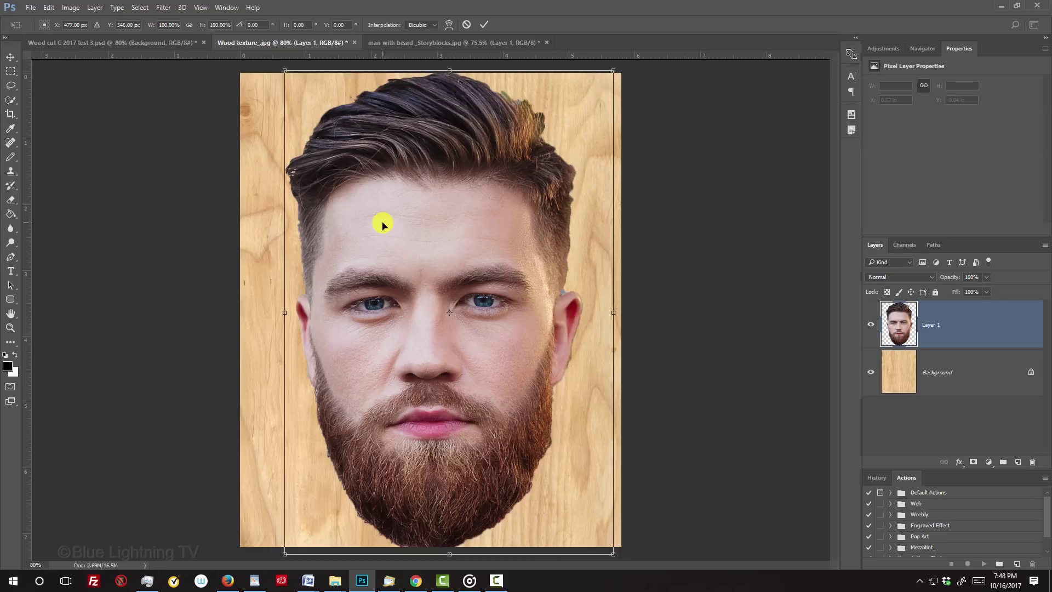
Step: Scale the head to about 92% from its centre and nudge it up and left
{"action": "key", "text": "ctrl+0"}
{"action": "left_click_drag", "start_coordinate": [613, 68], "coordinate": [613, 67]}
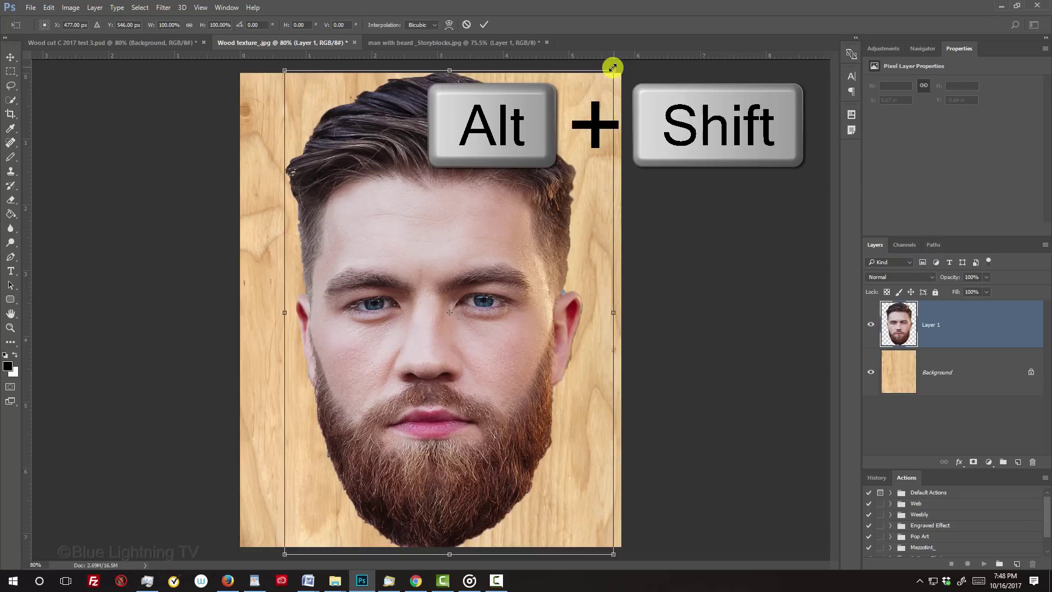
{"action": "mouse_move", "coordinate": [610, 68]}
{"action": "left_mouse_down"}
{"action": "mouse_move", "coordinate": [590, 87]}
{"action": "mouse_move", "coordinate": [598, 83]}
{"action": "left_mouse_up"}
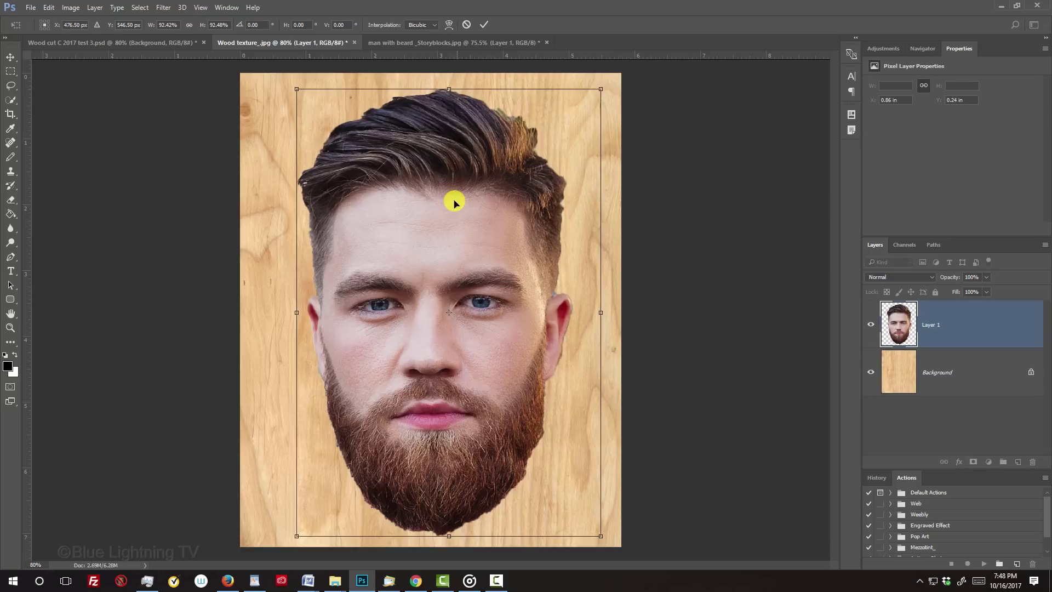
{"action": "left_click_drag", "start_coordinate": [454, 203], "coordinate": [451, 195]}
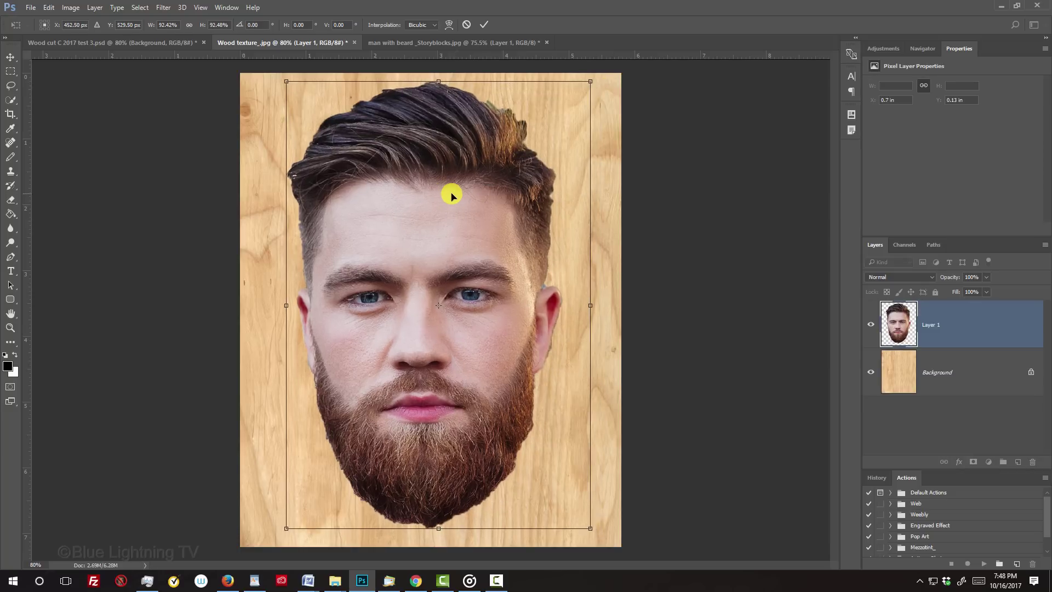
{"action": "key", "text": "Return"}
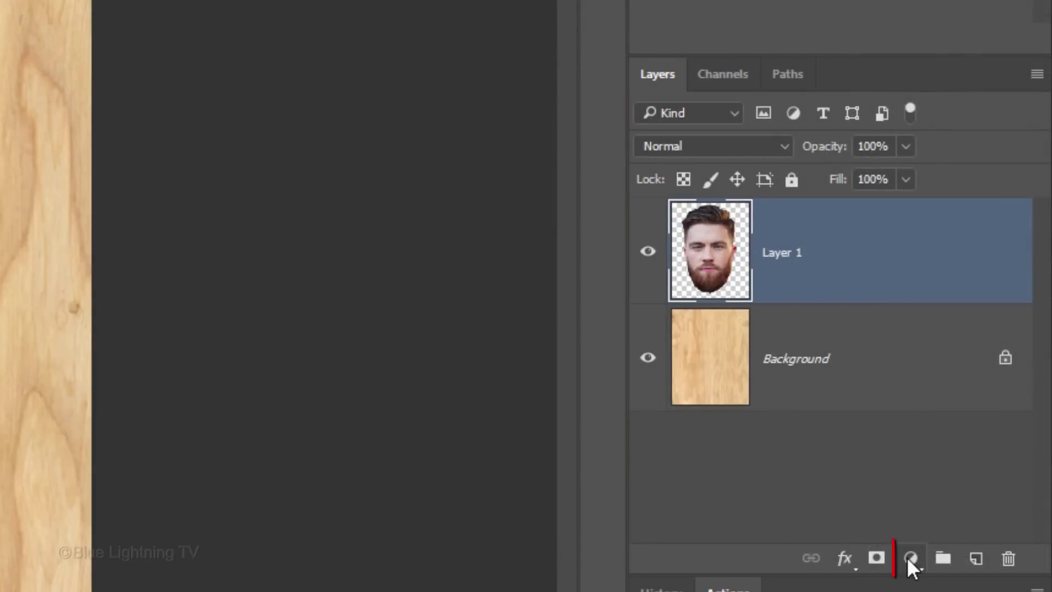
Step: Add a Black & White adjustment layer clipped to the head layer
{"action": "left_click", "coordinate": [908, 557]}
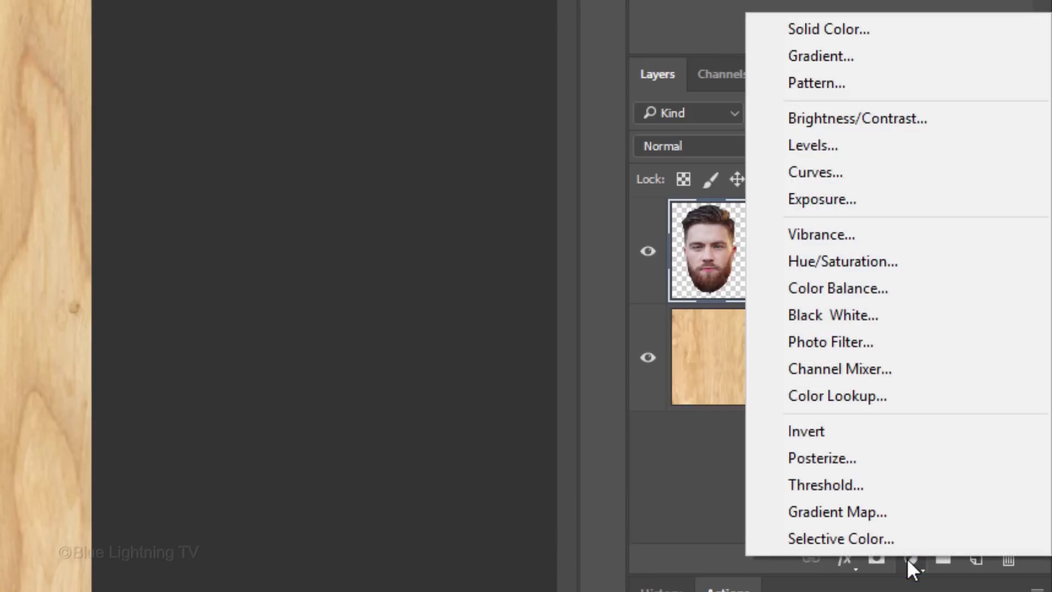
{"action": "left_click", "coordinate": [851, 317]}
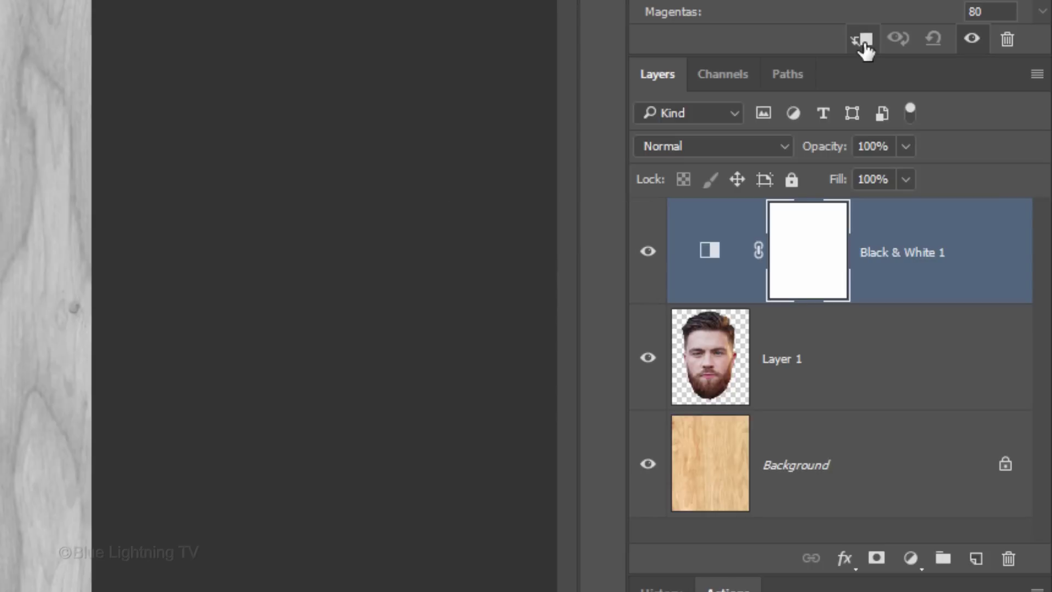
{"action": "left_click", "coordinate": [864, 42]}
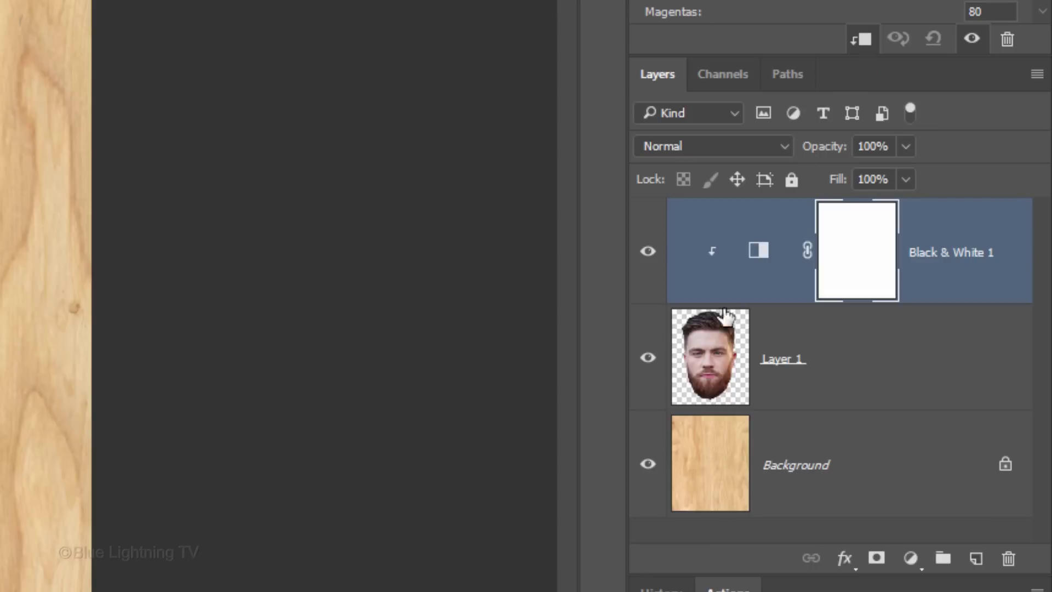
Step: Merge Layer 1 and its Black & White adjustment into one smart object
{"action": "left_click", "coordinate": [708, 349], "text": "shift"}
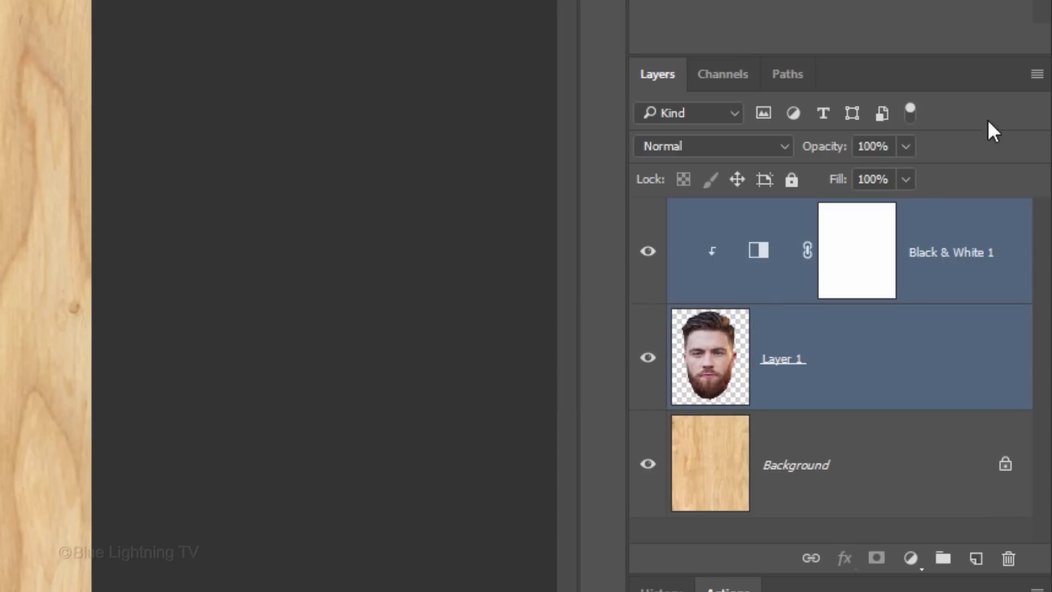
{"action": "left_click", "coordinate": [1037, 75]}
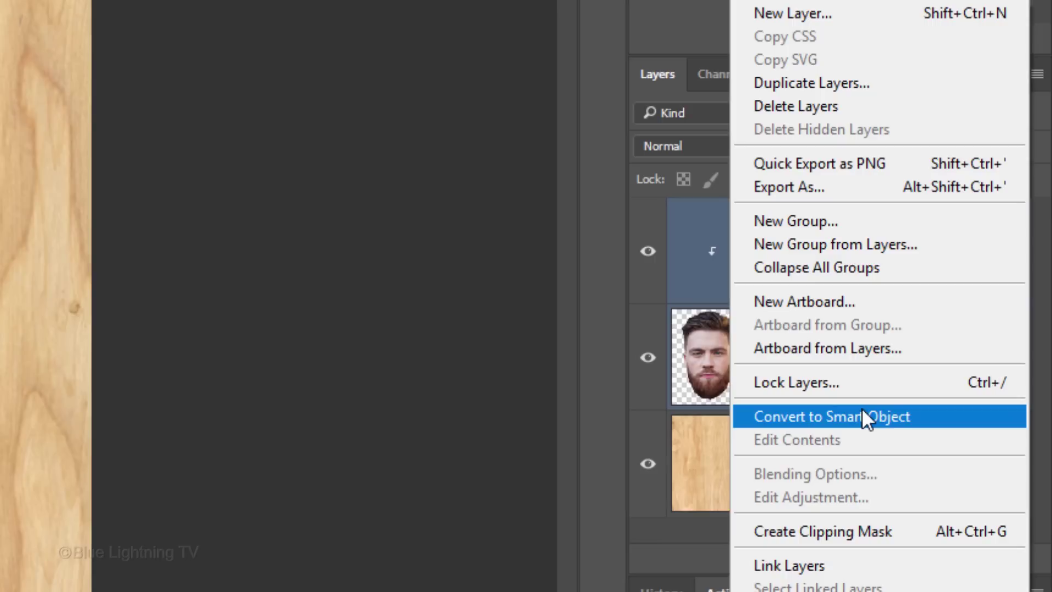
{"action": "left_click", "coordinate": [862, 416]}
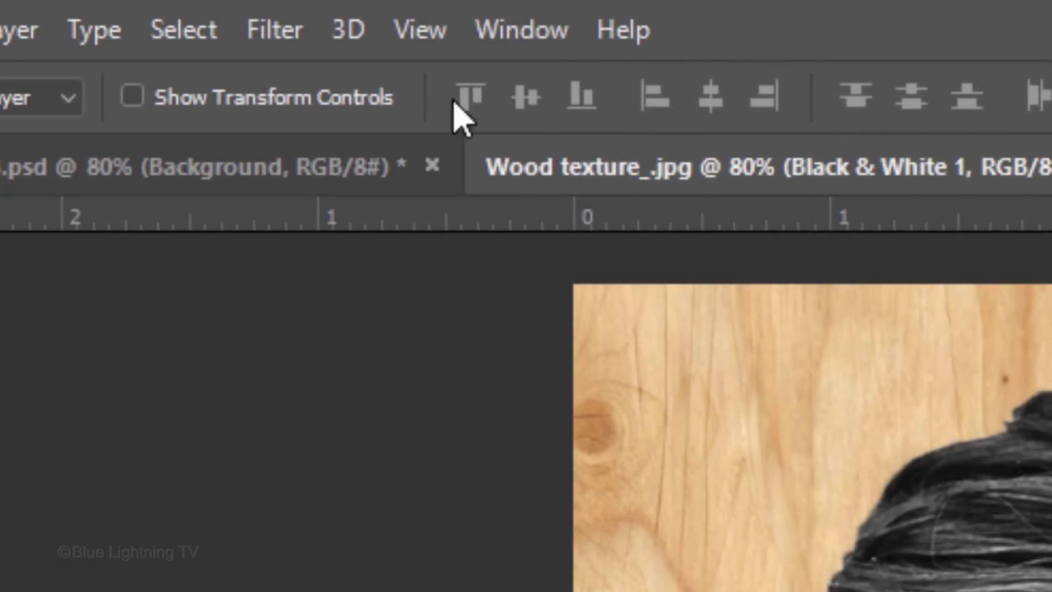
Step: Apply Filter Gallery's Sketch > Photocopy to the portrait with Detail 11 and Darkness 46
{"action": "left_click", "coordinate": [276, 31]}
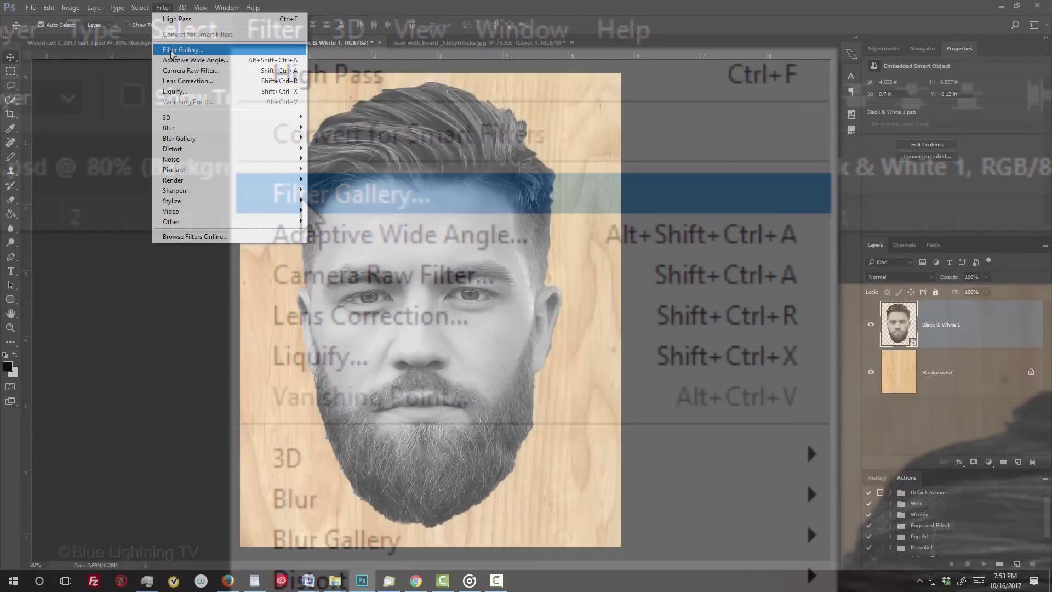
{"action": "left_click", "coordinate": [304, 195]}
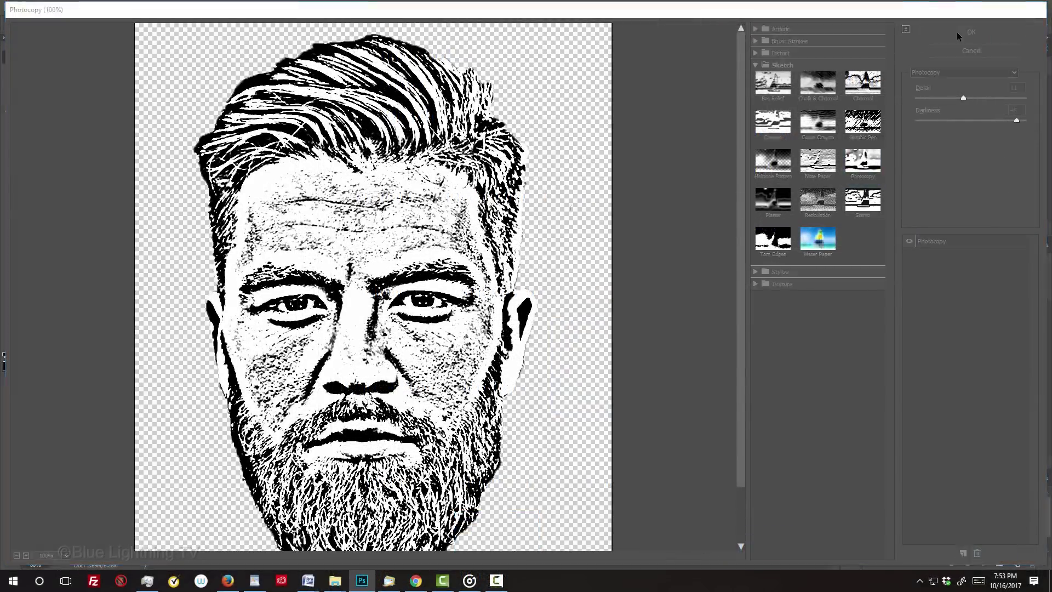
{"action": "left_click", "coordinate": [842, 44]}
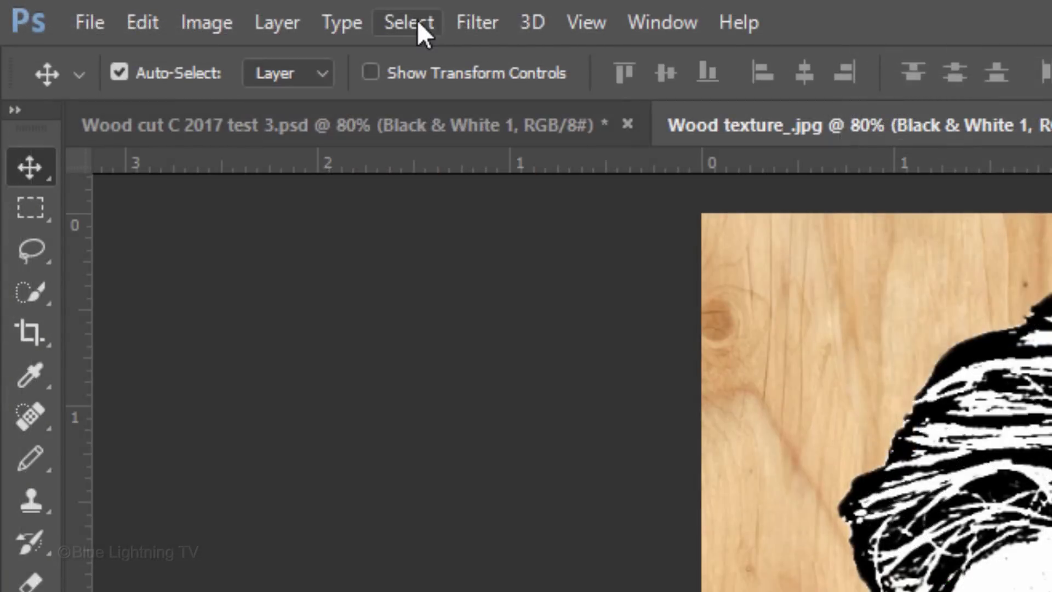
Step: Select Color Range Shadows with Fuzziness 0 and Range 90 on the sketch
{"action": "left_click", "coordinate": [136, 9]}
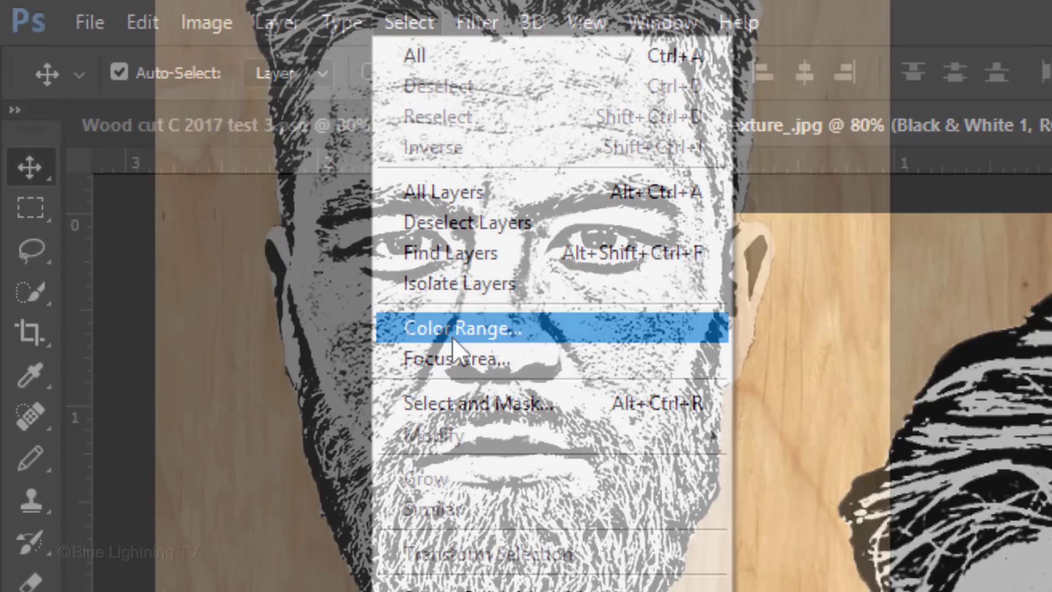
{"action": "left_click", "coordinate": [452, 335]}
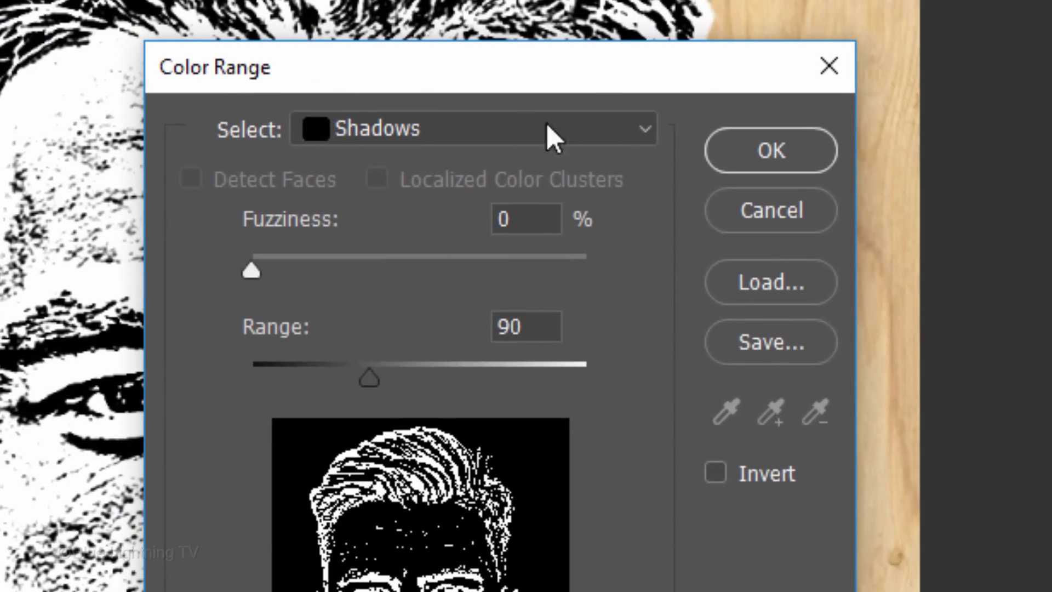
{"action": "left_click", "coordinate": [633, 131]}
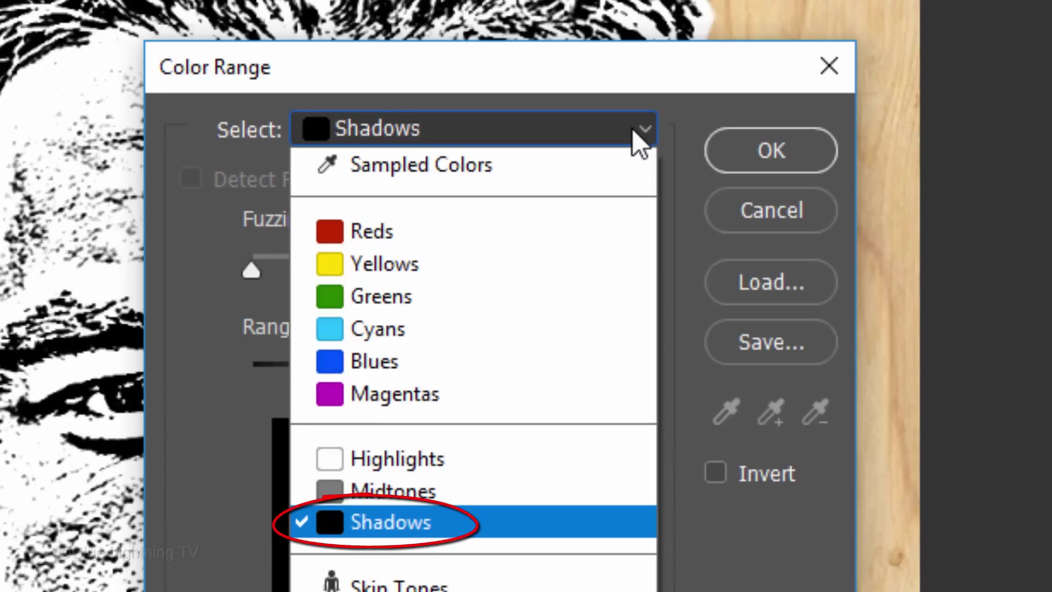
{"action": "left_click", "coordinate": [631, 128]}
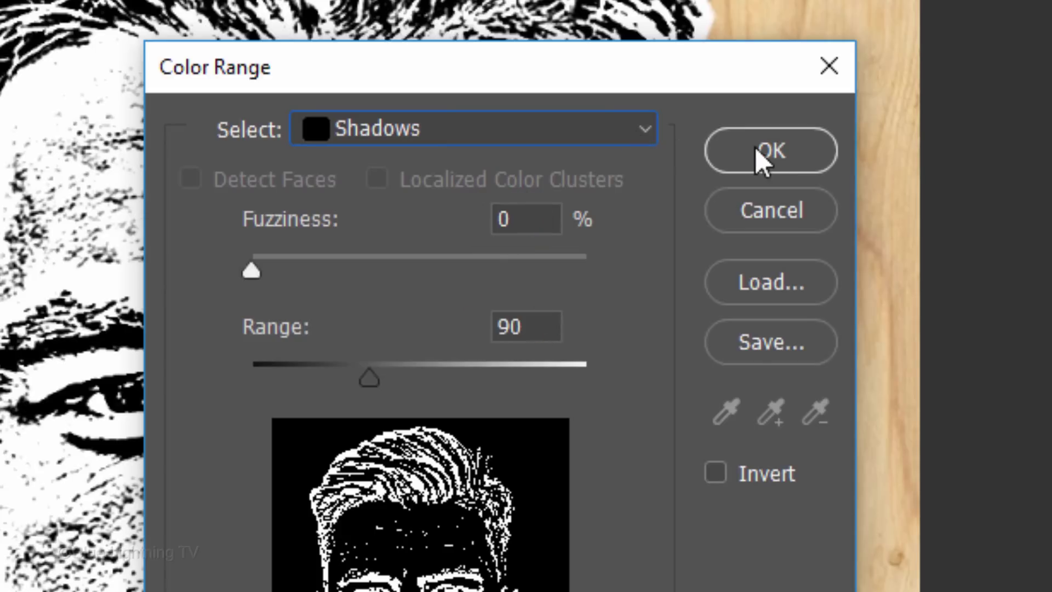
{"action": "left_click", "coordinate": [770, 149]}
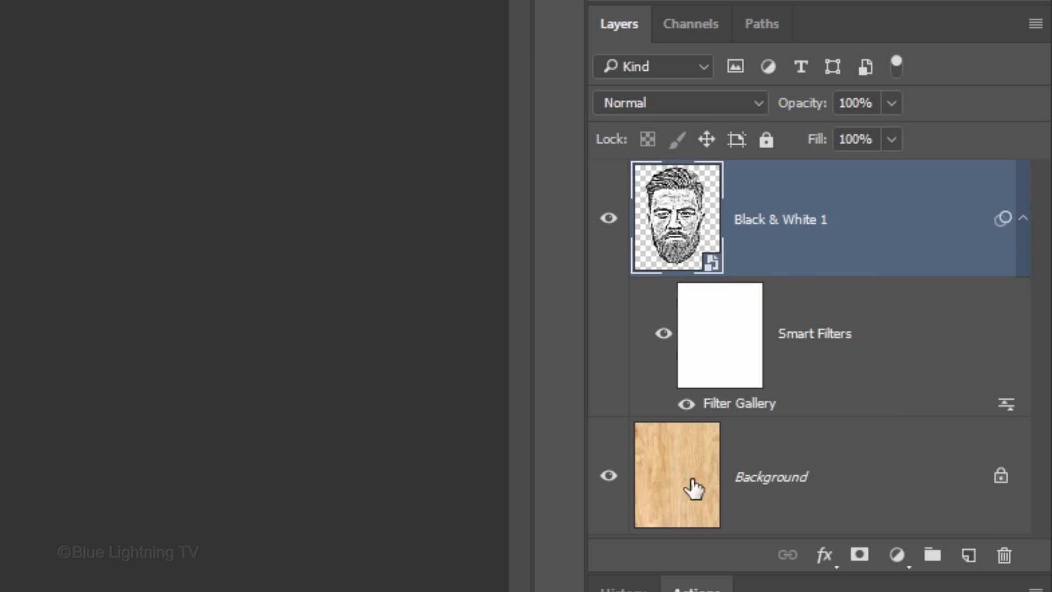
Step: Add a layer mask from the shadow selection and set black as foreground colour
{"action": "left_click", "coordinate": [859, 563]}
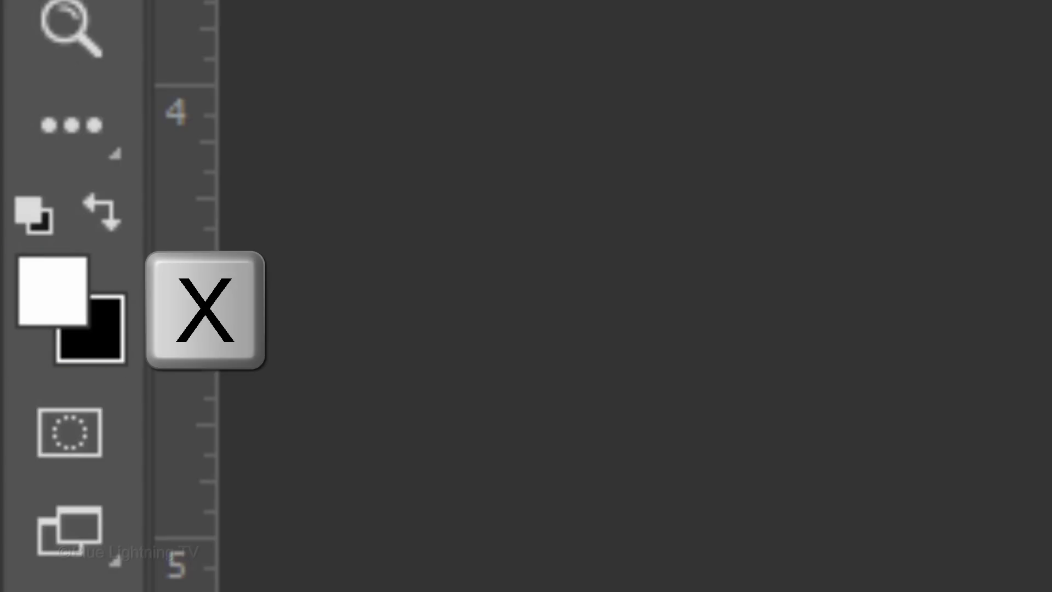
{"action": "key", "text": "x"}
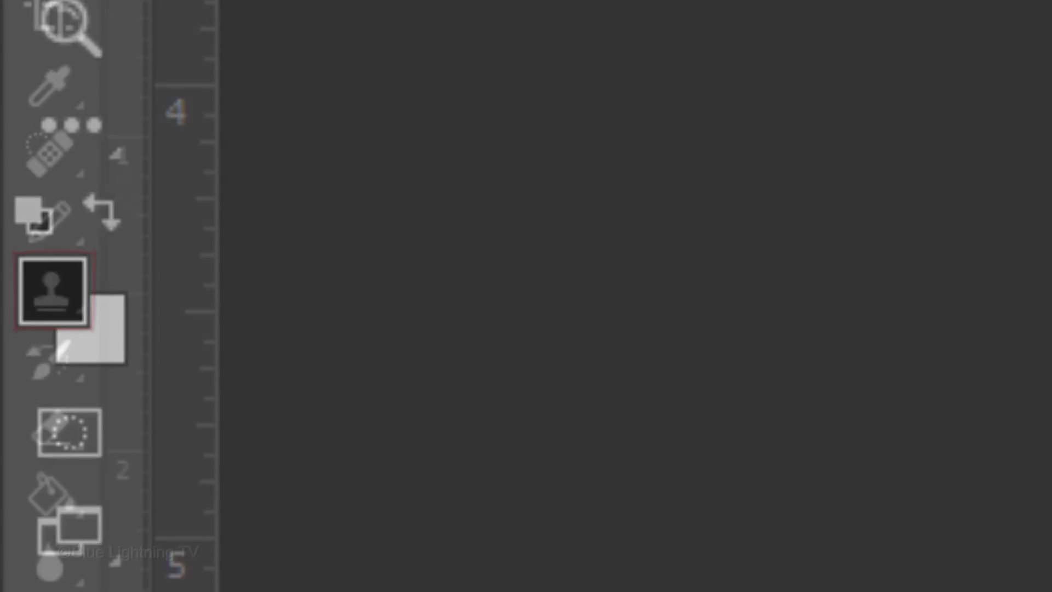
Step: Switch to the Pencil tool with a precise cursor and adjusted brush size
{"action": "right_click", "coordinate": [68, 219]}
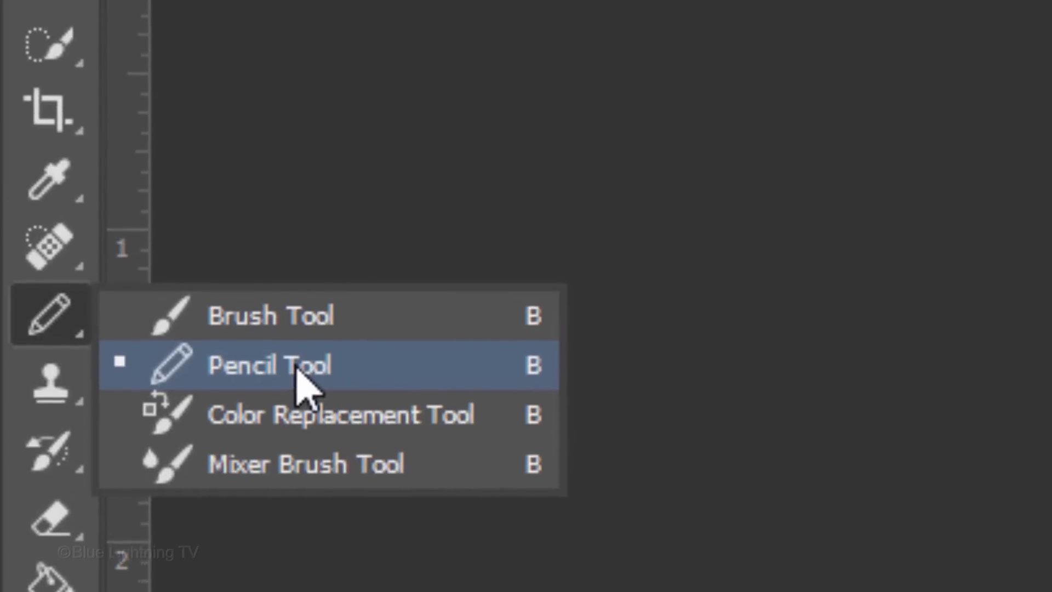
{"action": "left_click", "coordinate": [302, 276]}
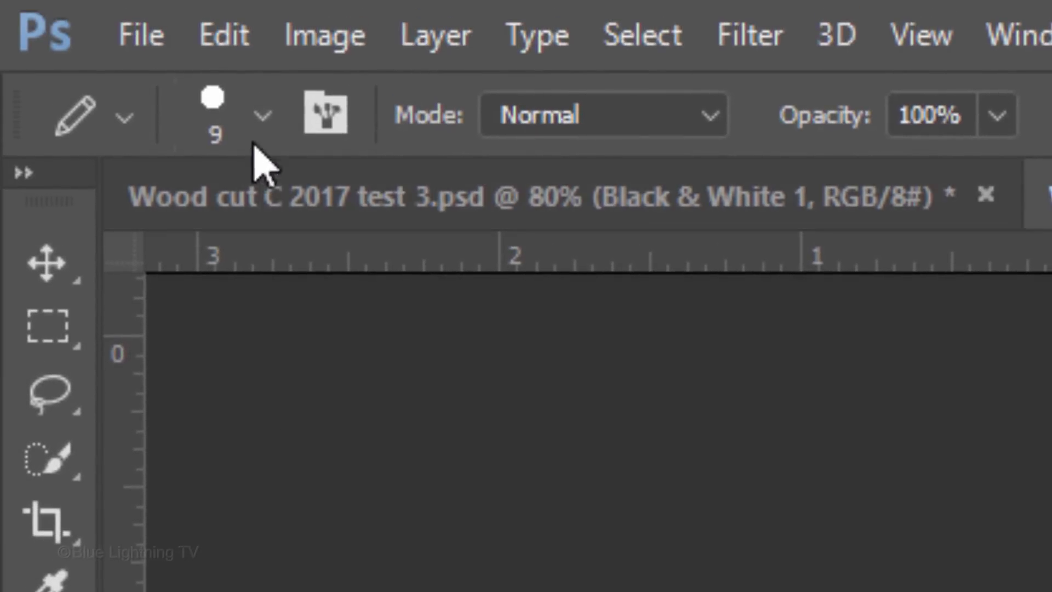
{"action": "left_click", "coordinate": [263, 60]}
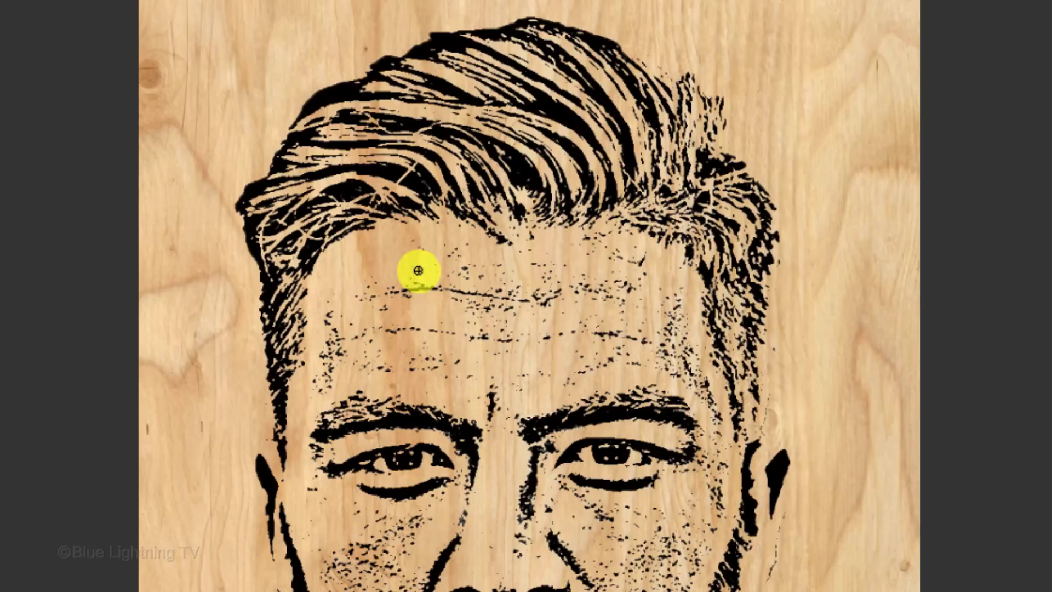
{"action": "key", "text": "Caps_Lock"}
{"action": "key", "text": "bracketleft"}
{"action": "key", "text": "bracketright"}
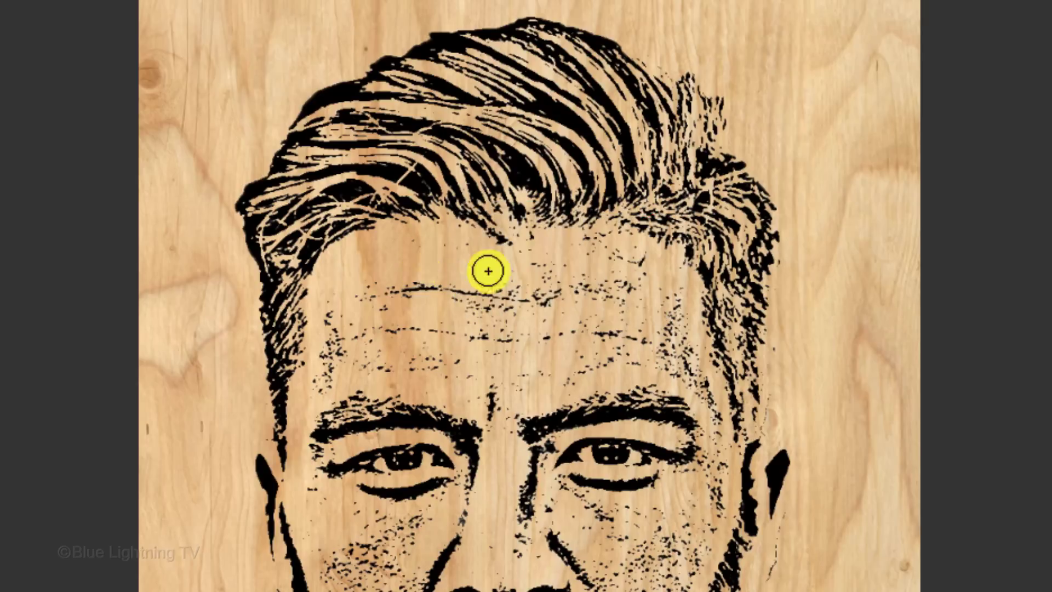
Step: Paint black on the mask over the stubble speckles on the left cheek
{"action": "scroll", "coordinate": [446, 371], "scroll_direction": "down", "scroll_amount": 3}
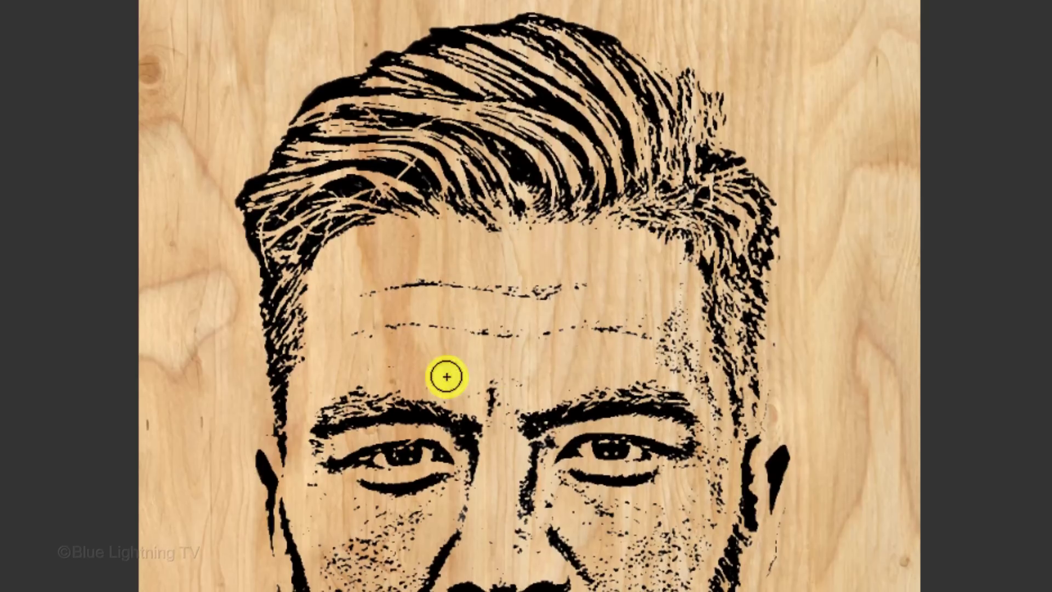
{"action": "scroll", "coordinate": [703, 477], "scroll_direction": "down", "scroll_amount": 4}
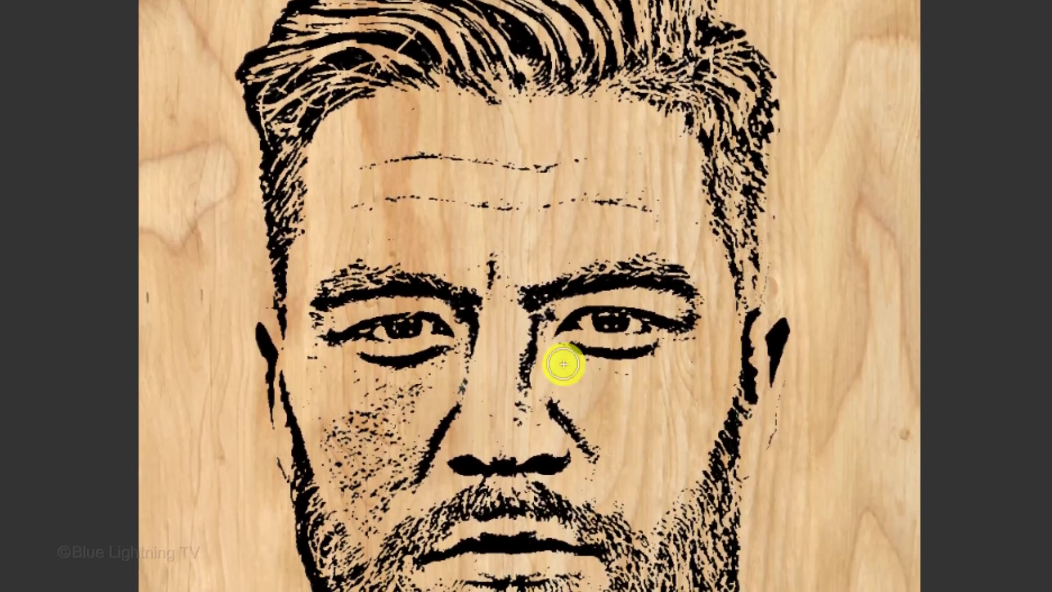
{"action": "left_click_drag", "start_coordinate": [349, 486], "coordinate": [352, 369]}
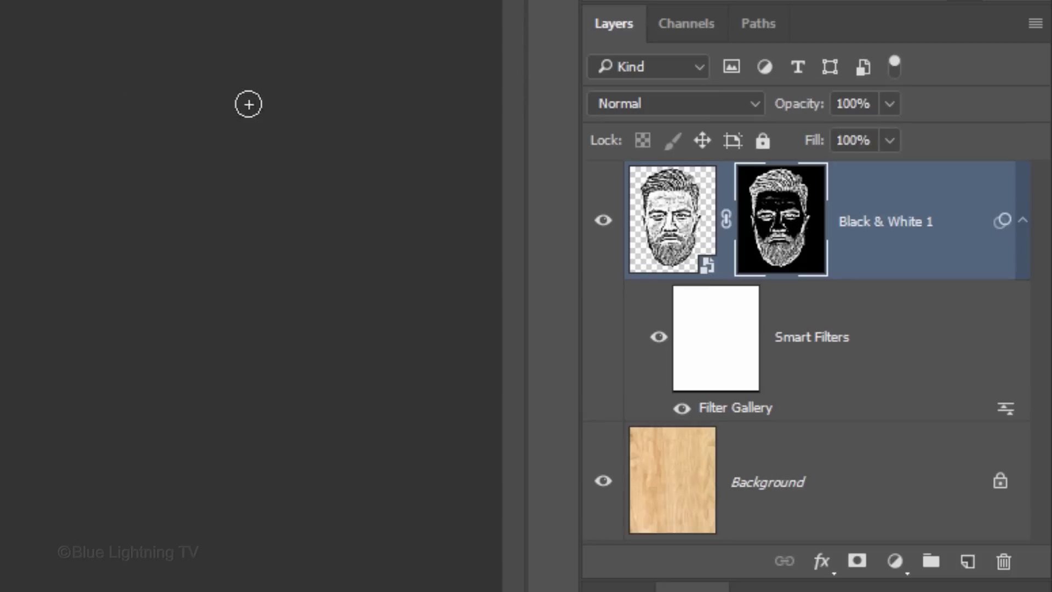
Step: Switch the portrait layer's blend mode from Normal to Soft Light
{"action": "left_click", "coordinate": [646, 104]}
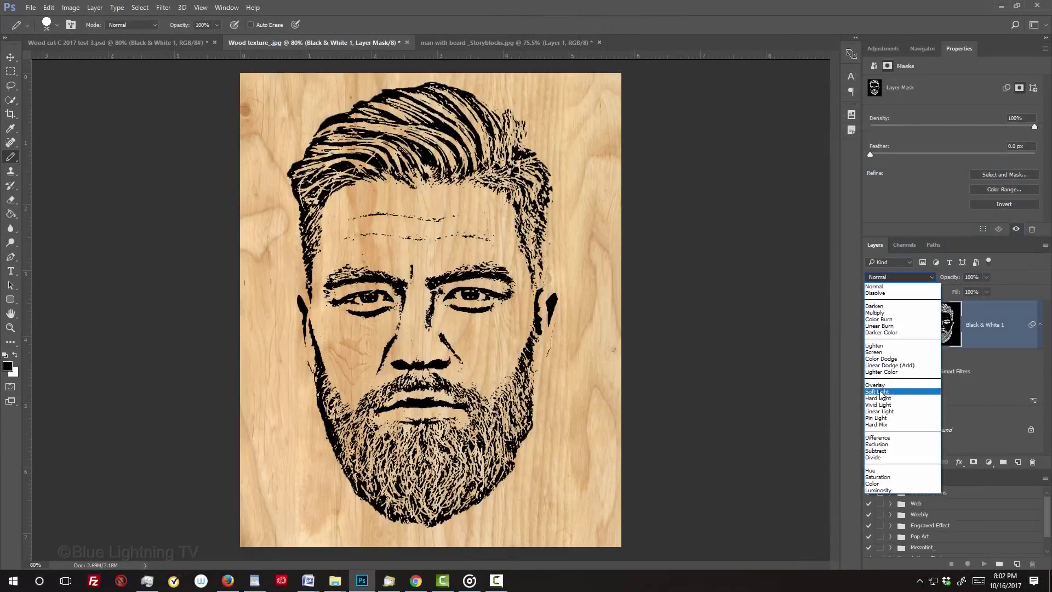
{"action": "left_click", "coordinate": [627, 388]}
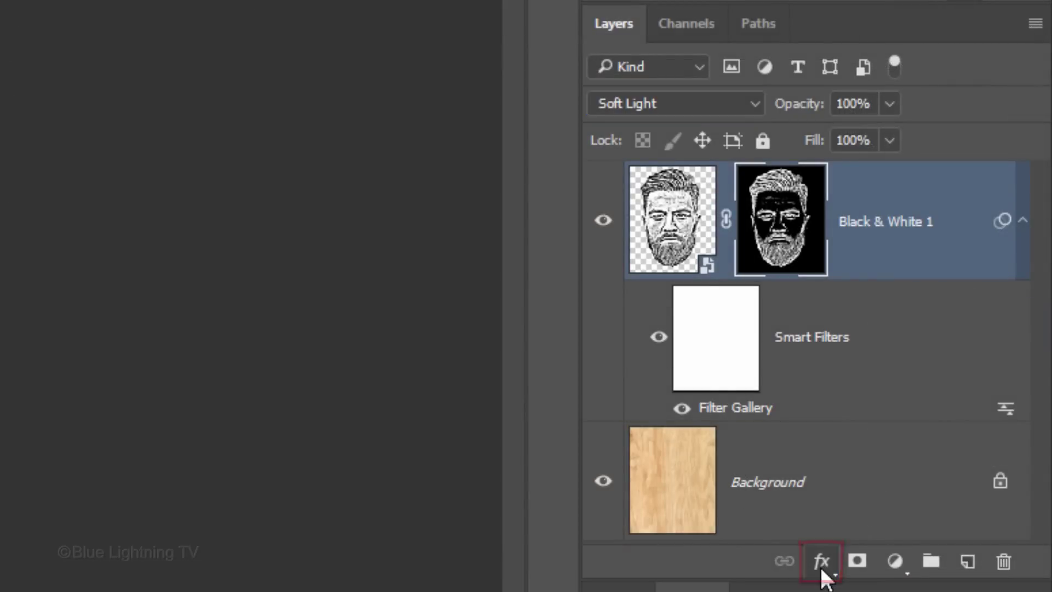
{"action": "left_click", "coordinate": [821, 565]}
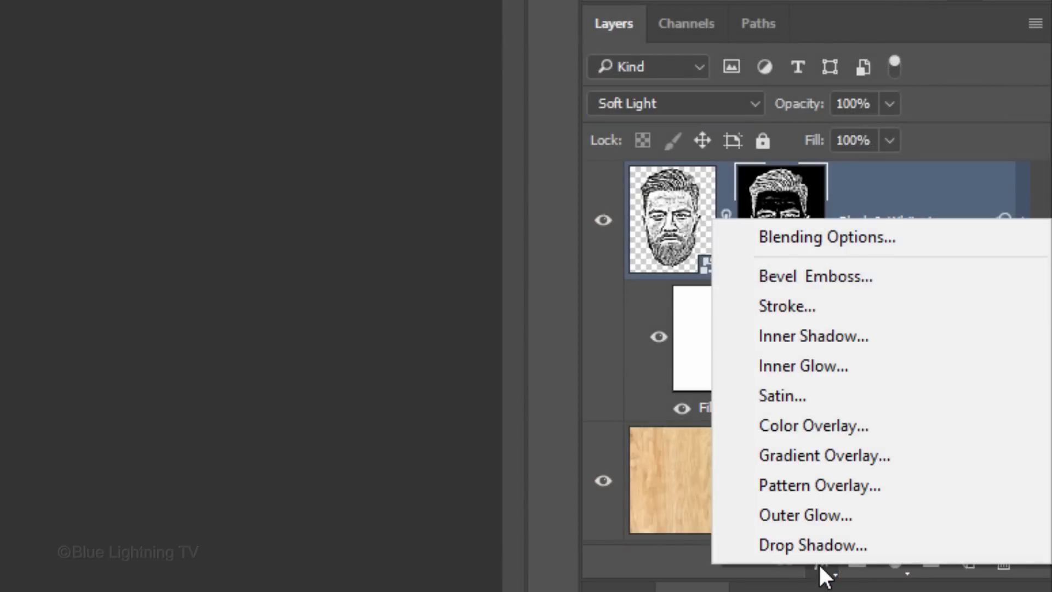
Step: Apply Bevel & Emboss: Inner Bevel, Smooth, Depth 100%, Direction Down, Size 4 px
{"action": "left_click", "coordinate": [822, 279]}
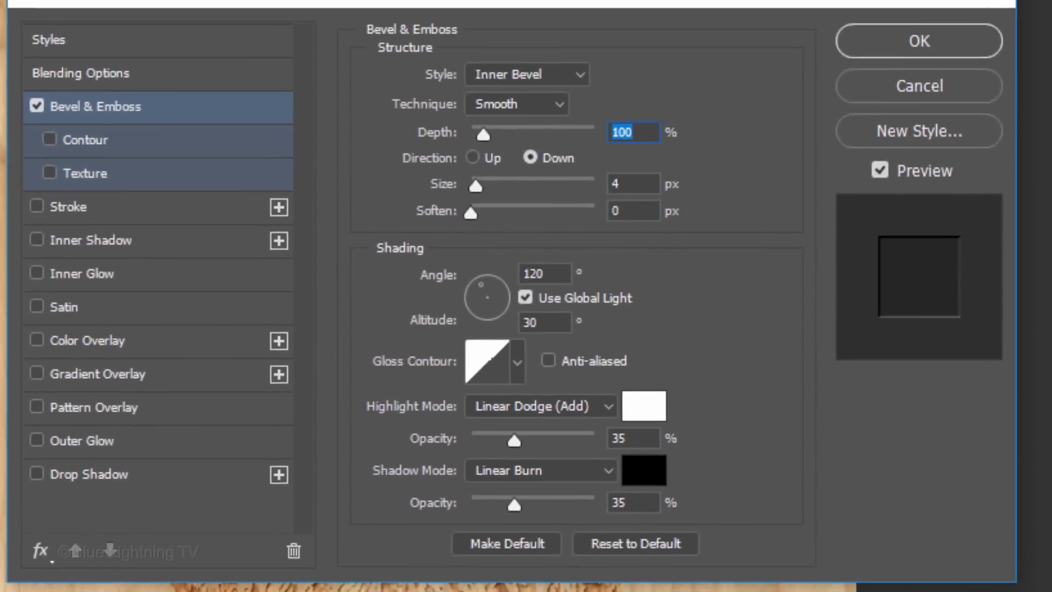
{"action": "left_click", "coordinate": [904, 47]}
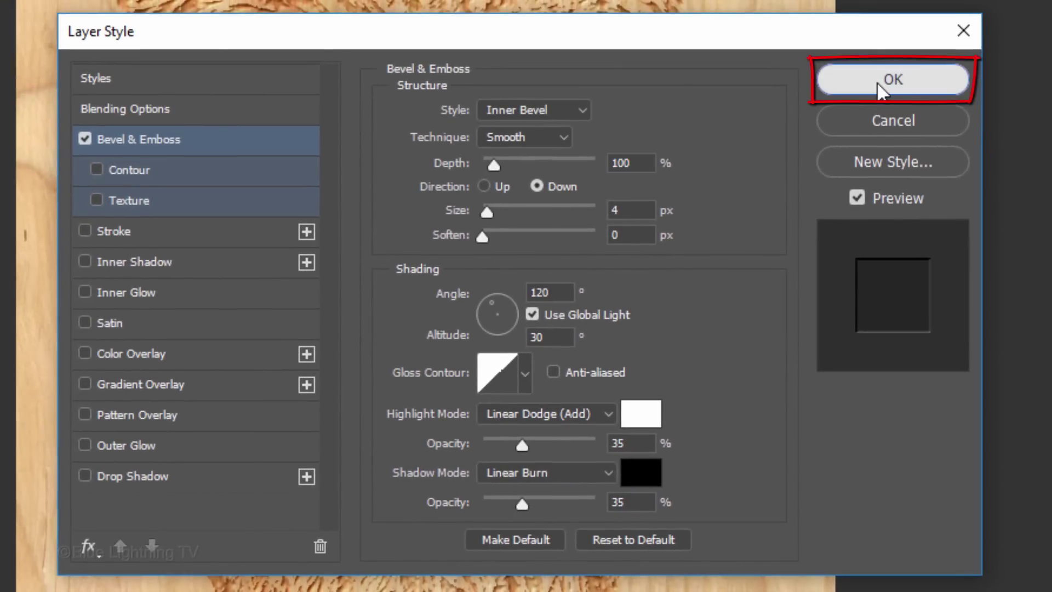
{"action": "left_click", "coordinate": [883, 82]}
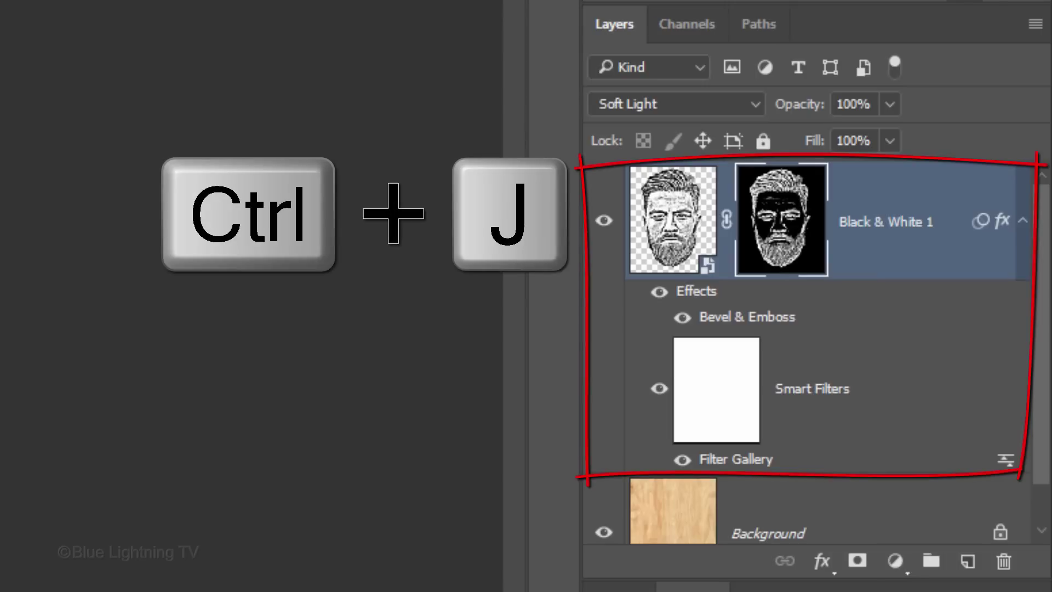
Step: Duplicate the embossed portrait layer and set the copy's opacity to 30%
{"action": "key", "text": "ctrl+j"}
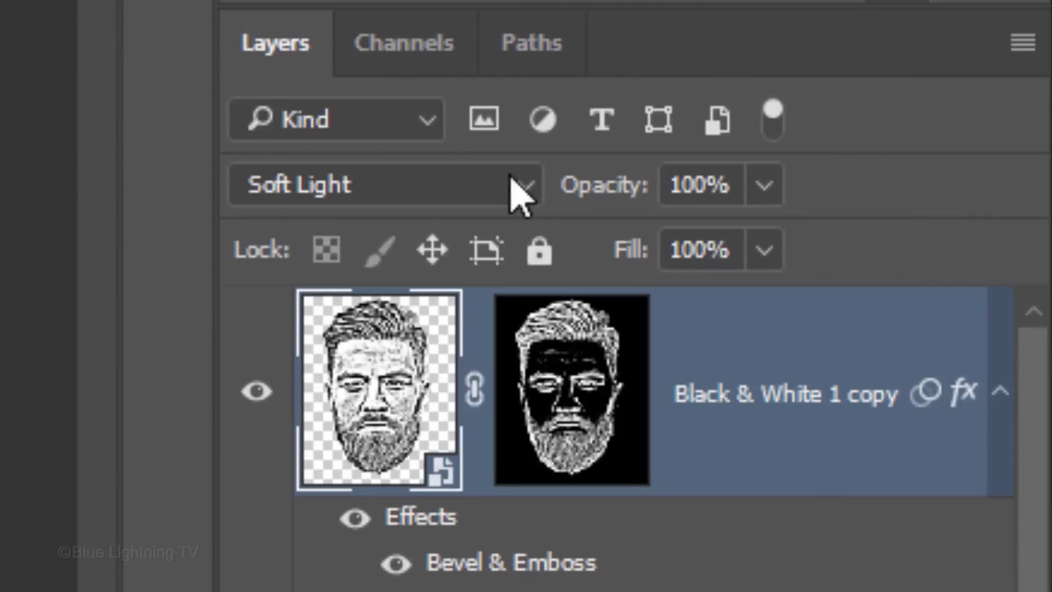
{"action": "left_click", "coordinate": [712, 184]}
{"action": "type", "text": "30"}
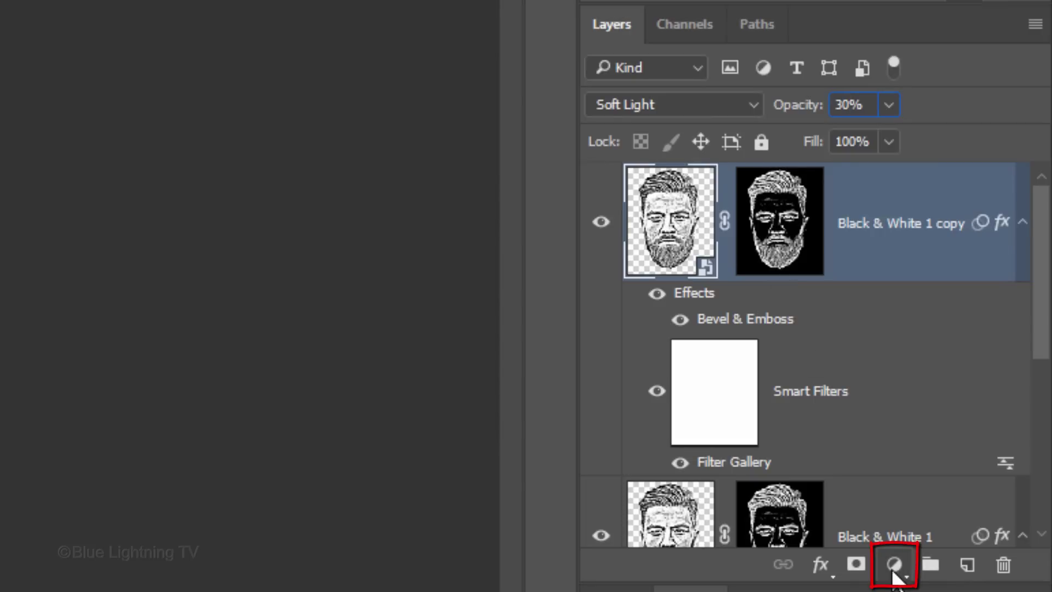
Step: Add a Levels adjustment layer on top, setting input levels to 26 black and 242 white
{"action": "left_click", "coordinate": [894, 567]}
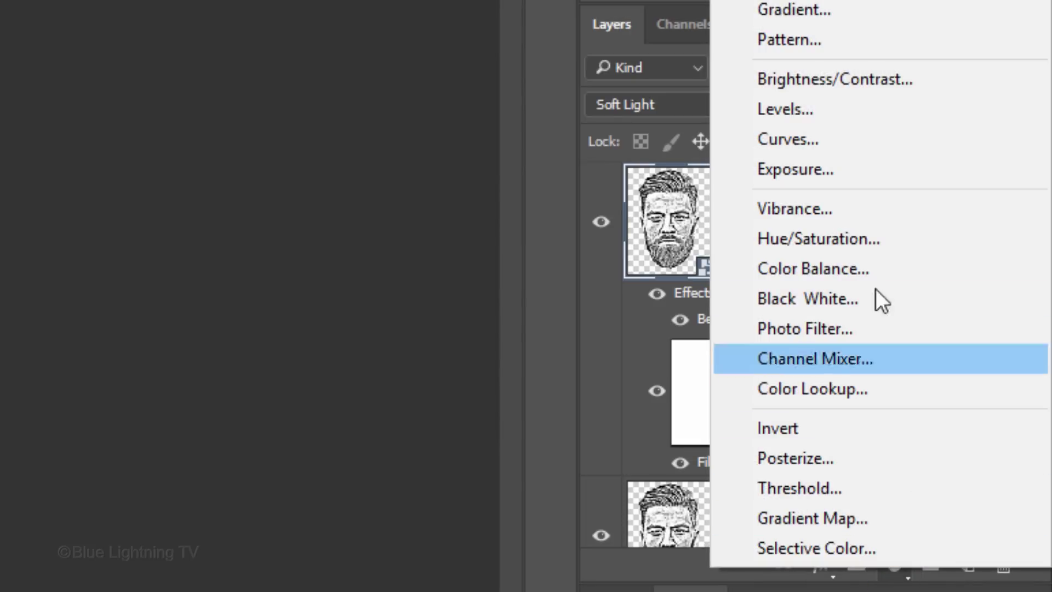
{"action": "left_click", "coordinate": [852, 116]}
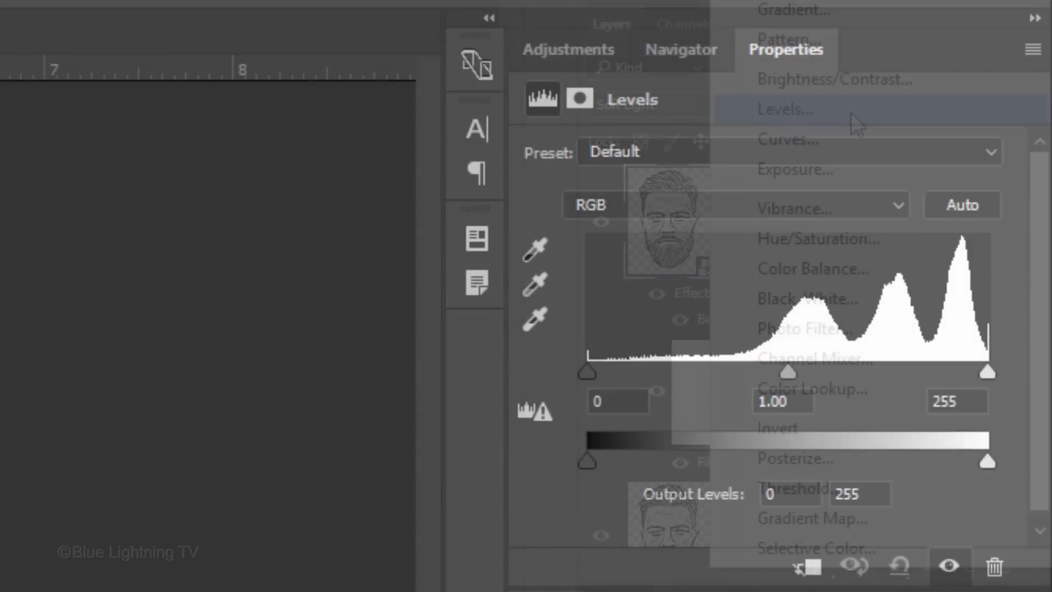
{"action": "left_click", "coordinate": [624, 403]}
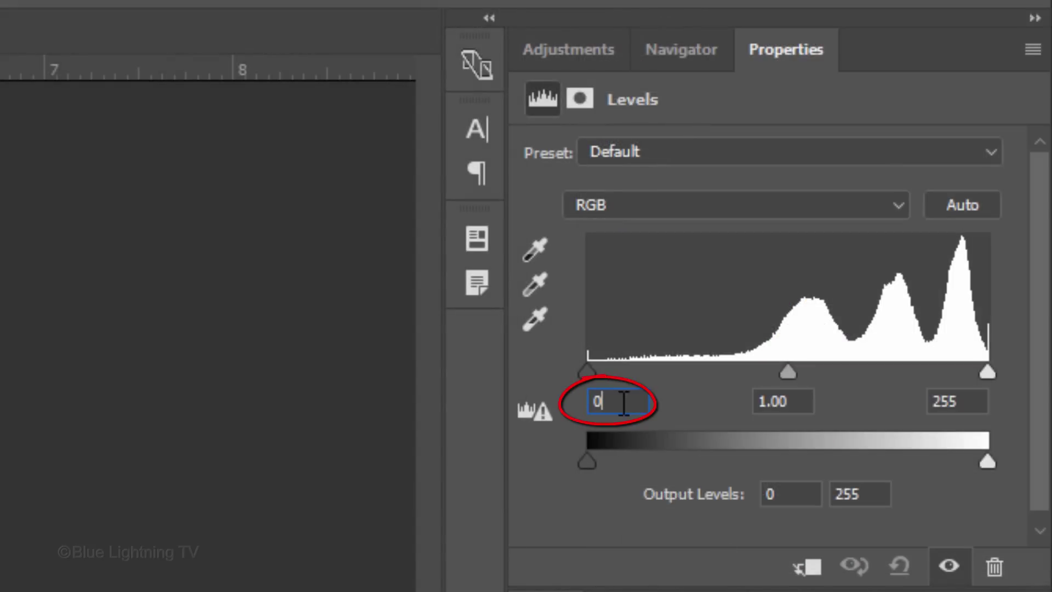
{"action": "type", "text": "26"}
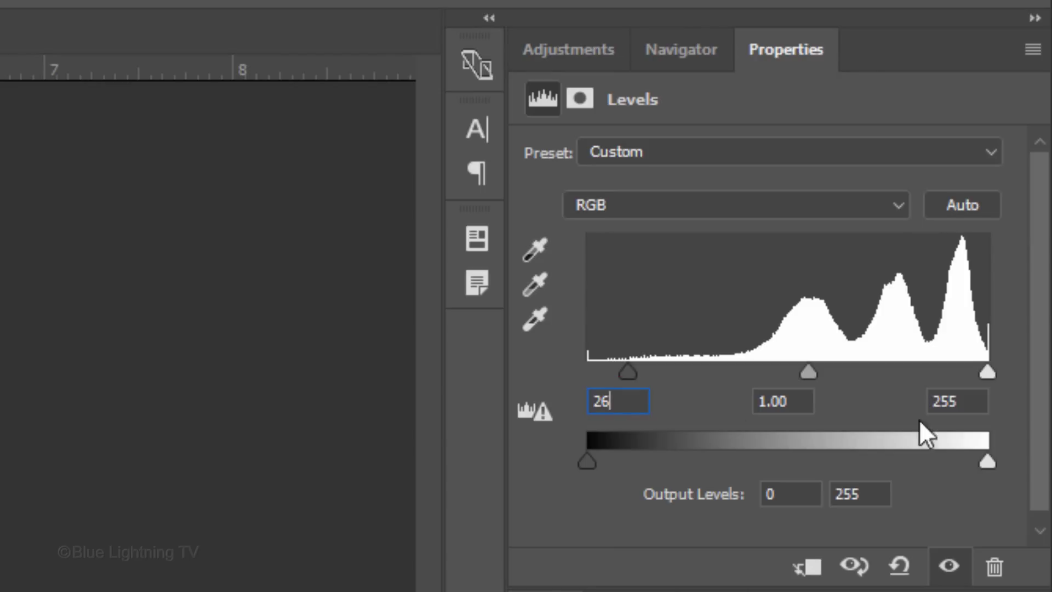
{"action": "left_click", "coordinate": [970, 401]}
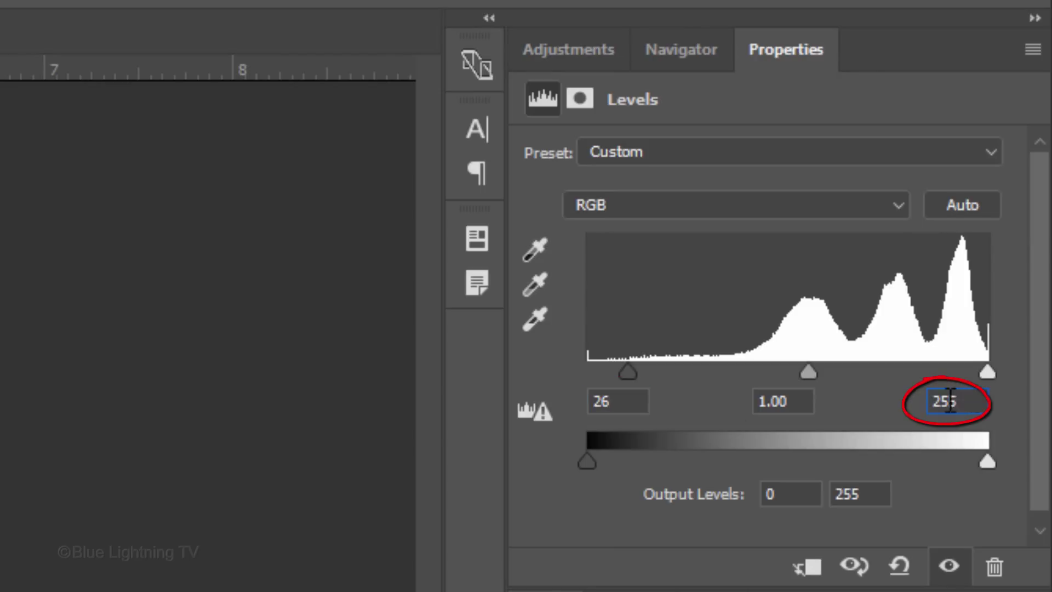
{"action": "key", "text": "ctrl+a"}
{"action": "type", "text": "242"}
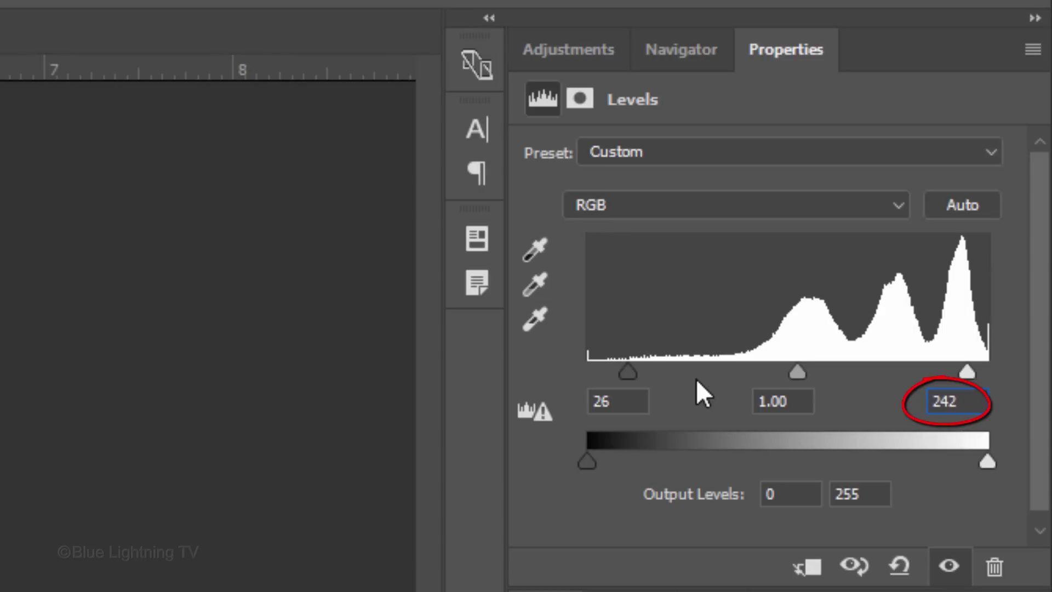